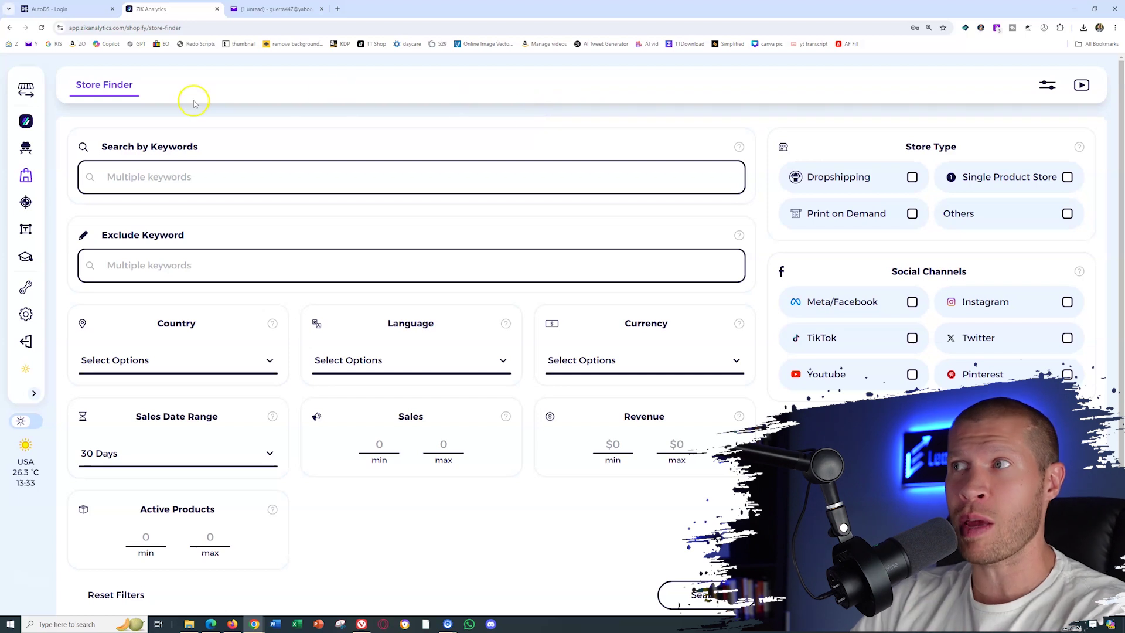
Browse the eBay, Shopify, AliExpress and Amazon marketplaces, try Amazon, and view the interface languages.
click(27, 91)
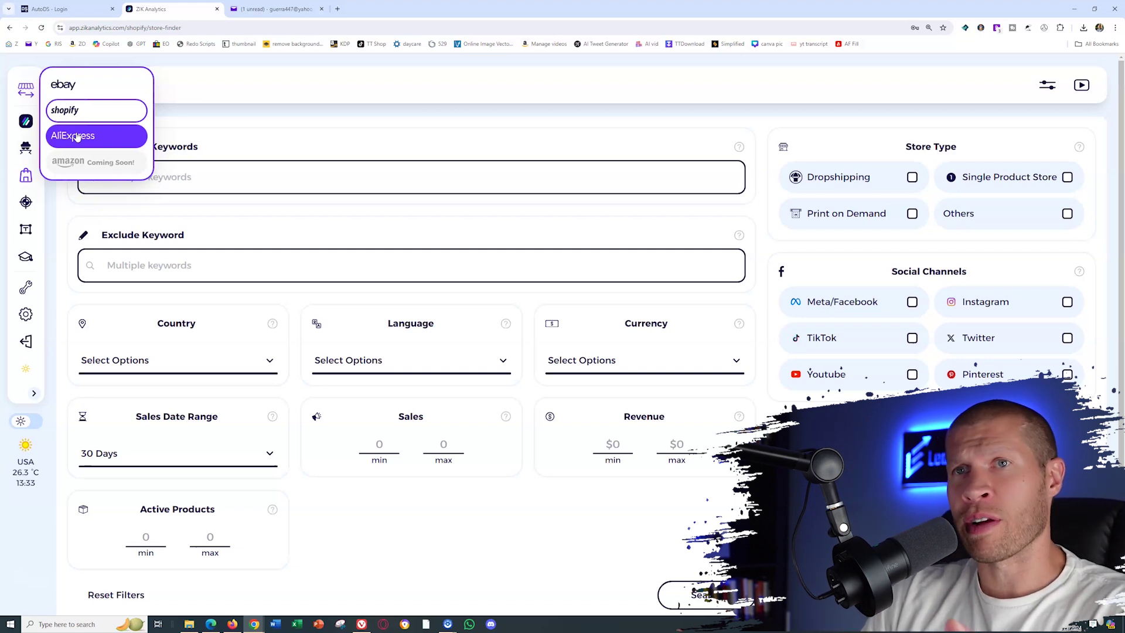
click(76, 159)
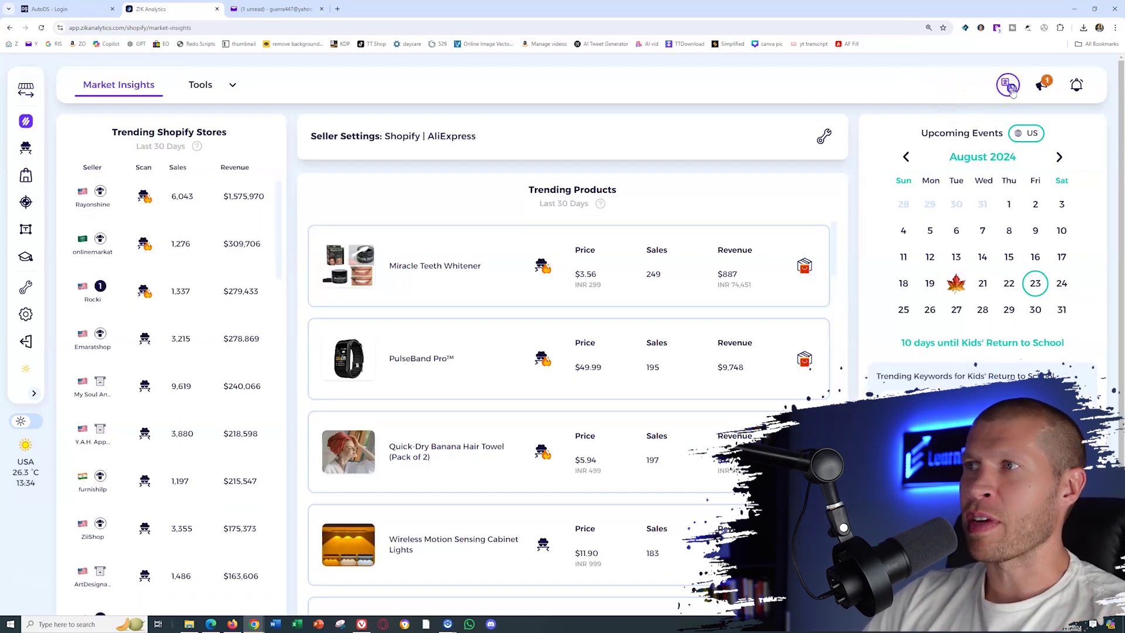
click(1007, 86)
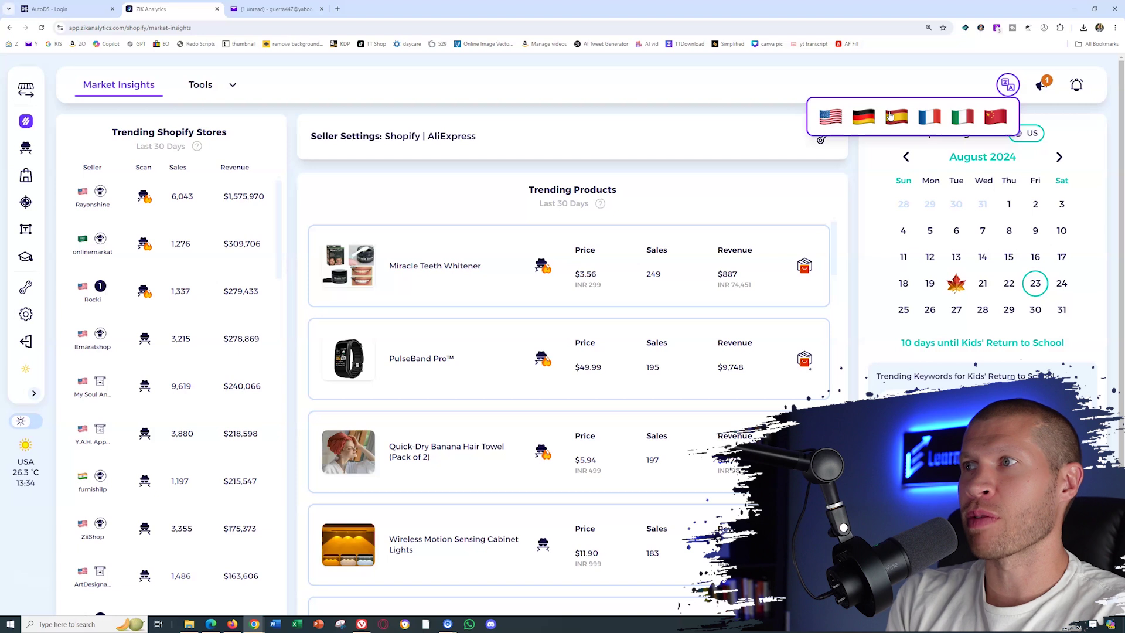
click(809, 125)
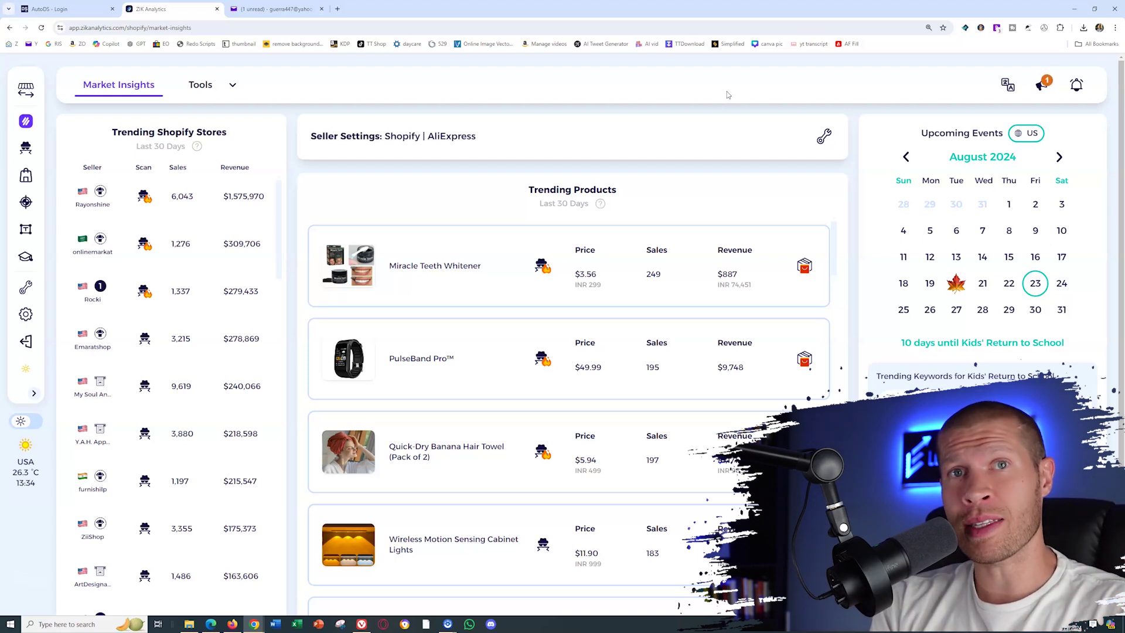
click(928, 72)
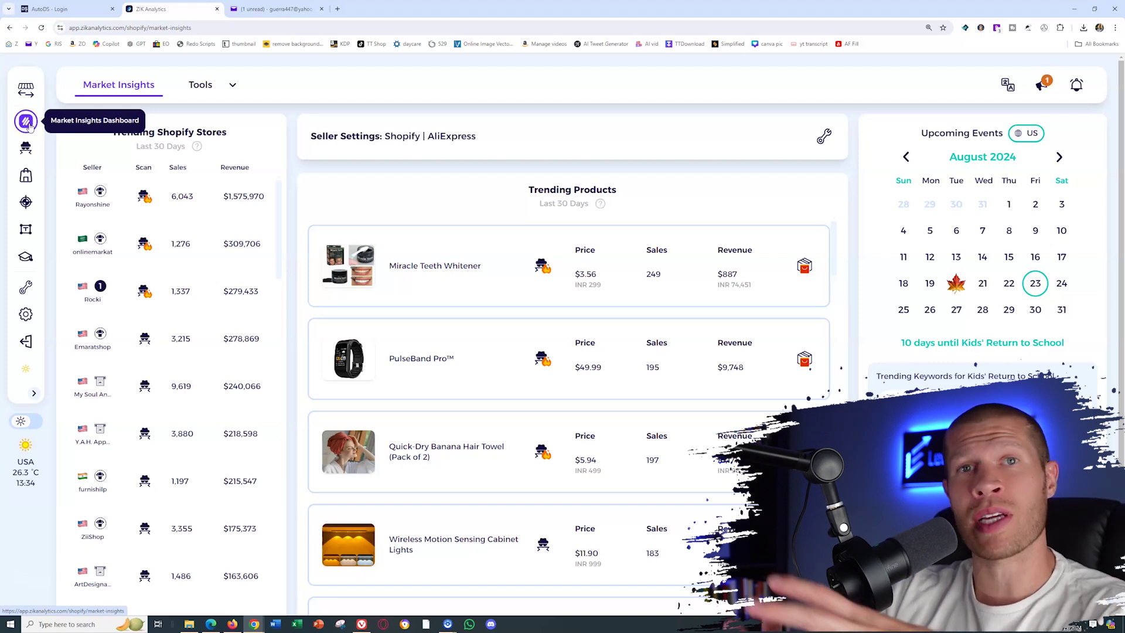
Go to the Shopify Store Finder and filter stores to those on Meta/Facebook.
click(25, 150)
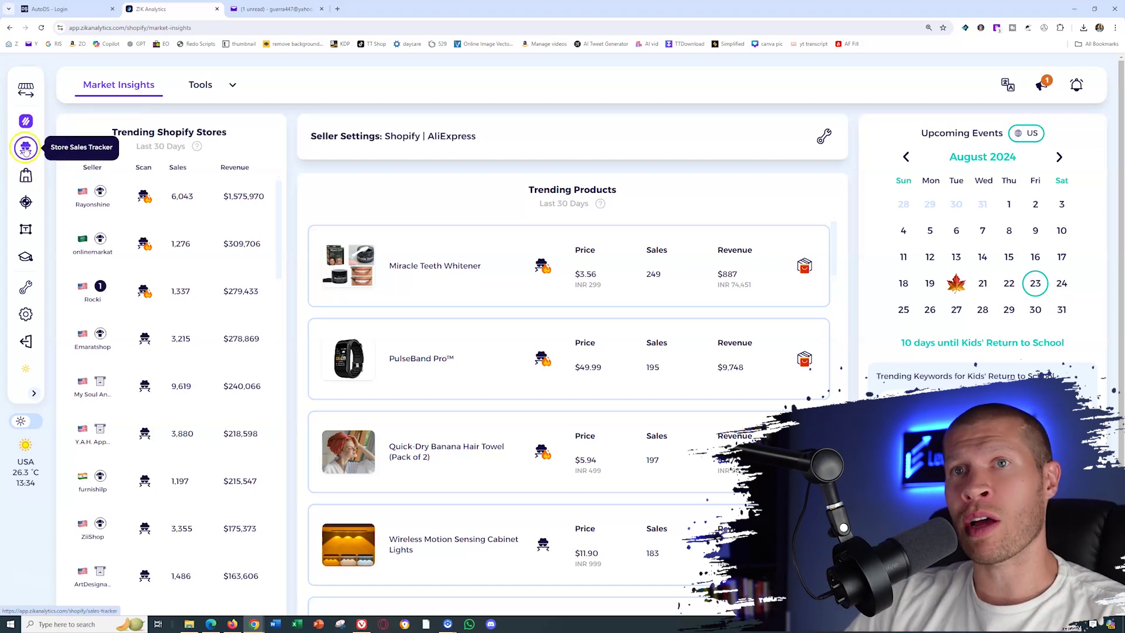
click(25, 176)
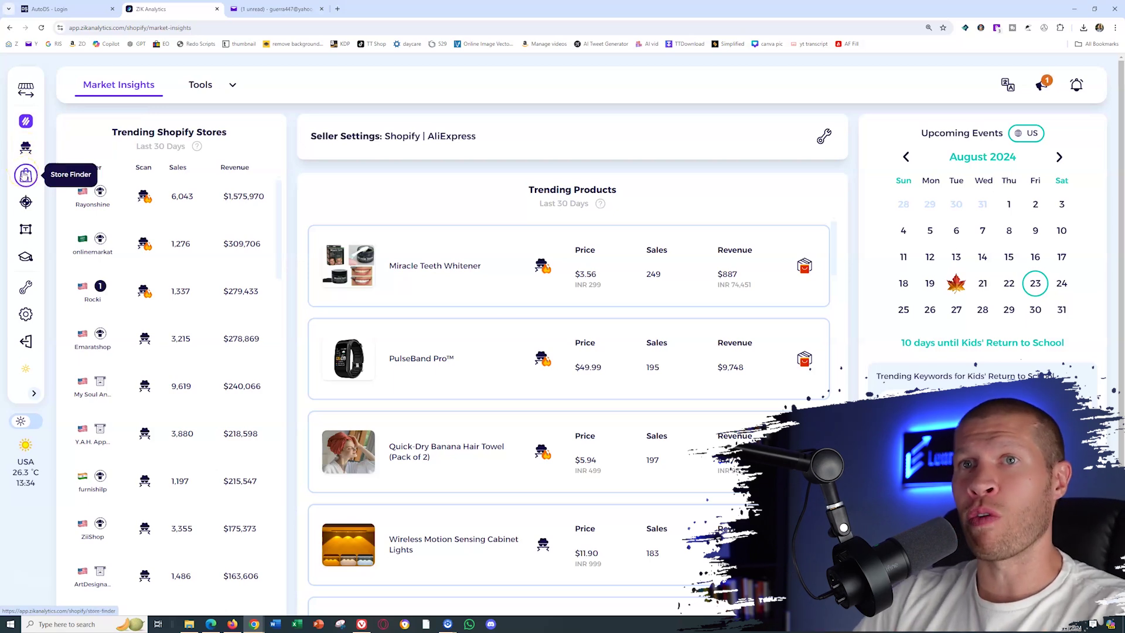
click(26, 175)
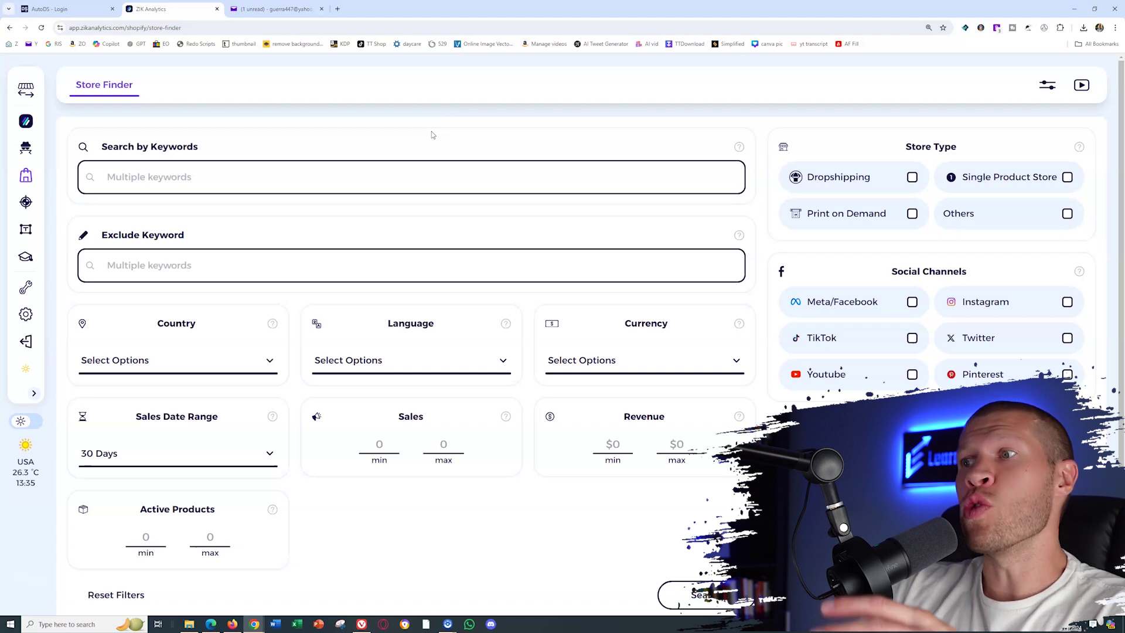
click(915, 307)
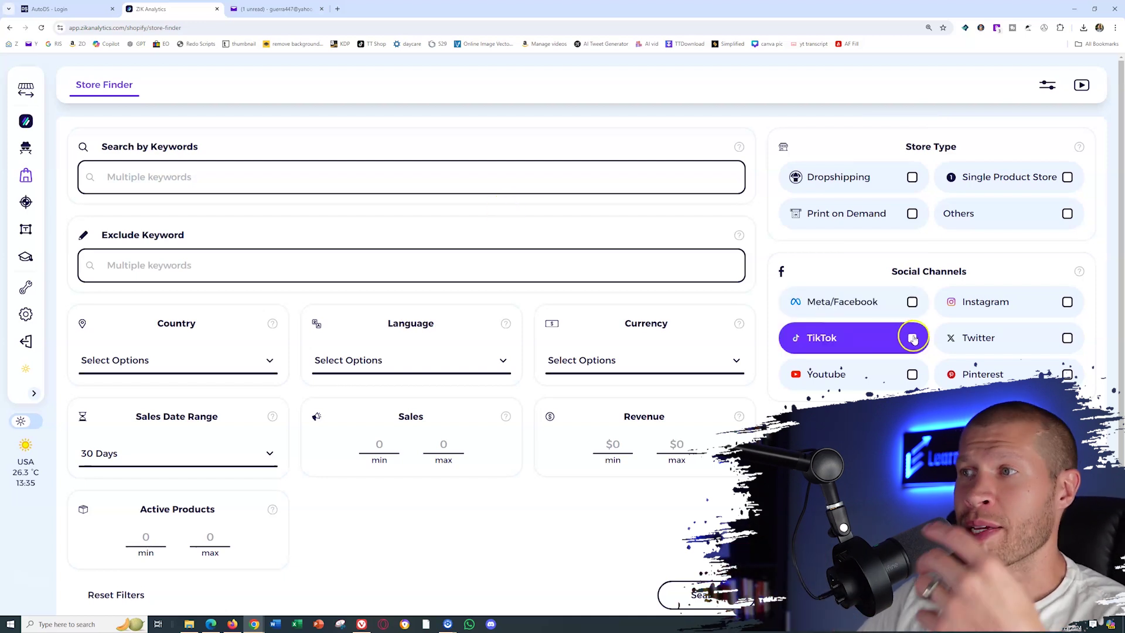
Check homestorelife.com in the Store Sales Tracker's search history, then go to the Product Explorer.
click(26, 147)
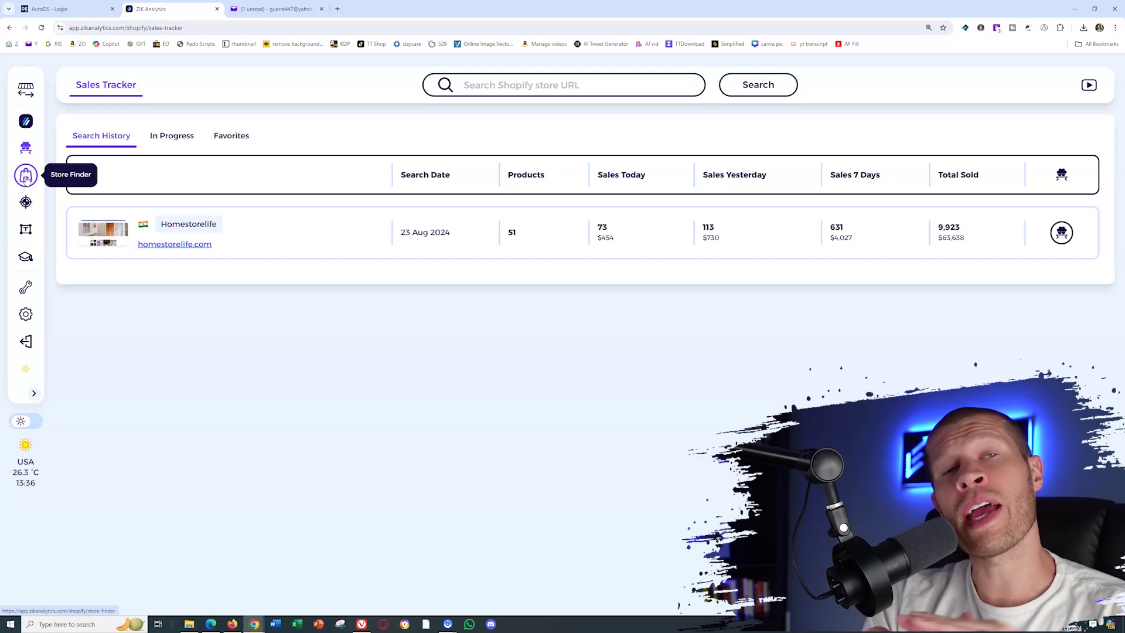
click(26, 202)
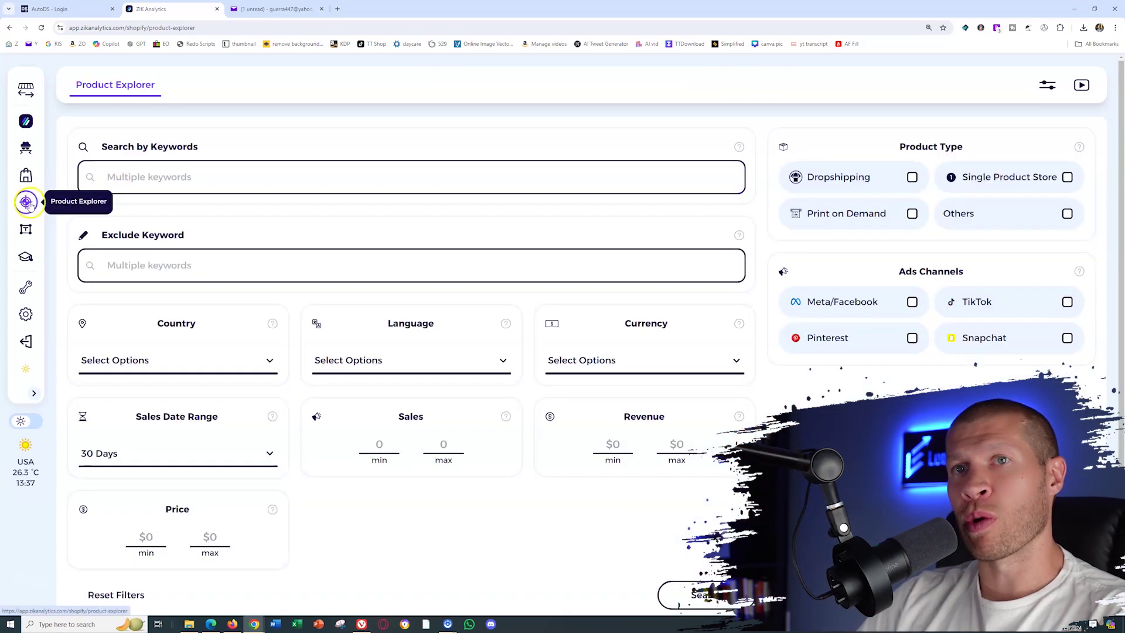
Try the Product Explorer's keyword search field and Country filter dropdown.
click(126, 178)
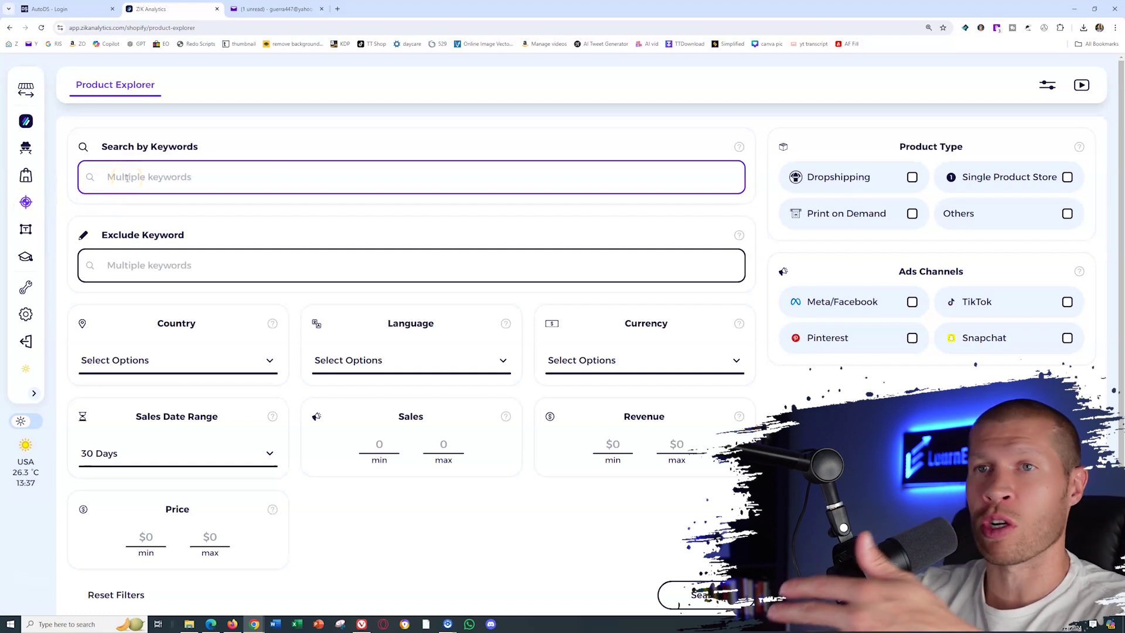
click(229, 361)
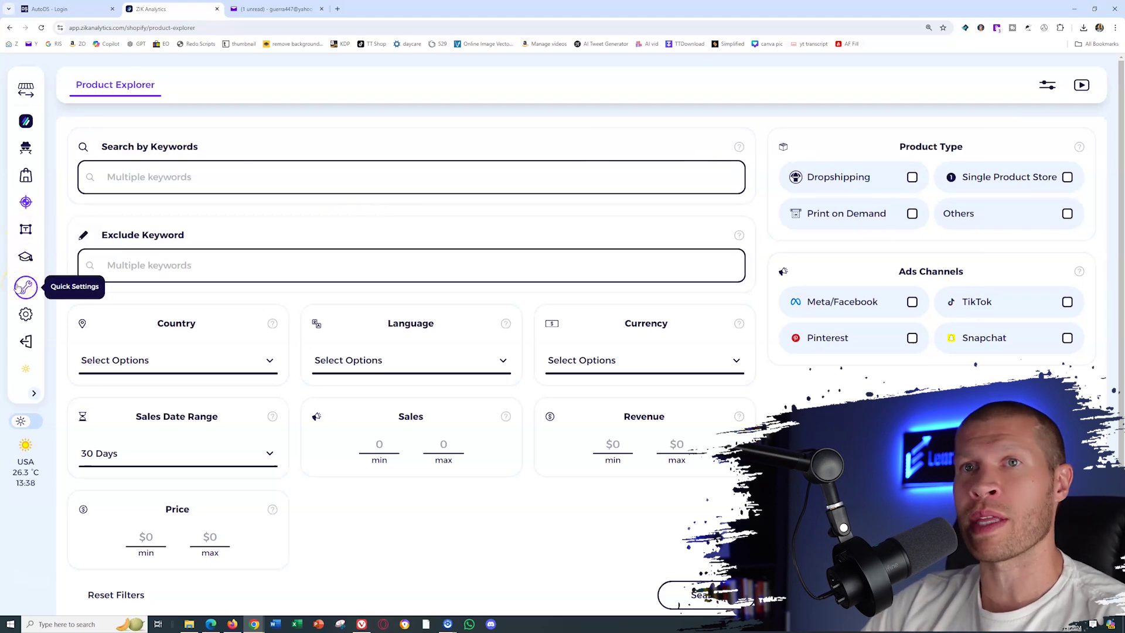
click(30, 127)
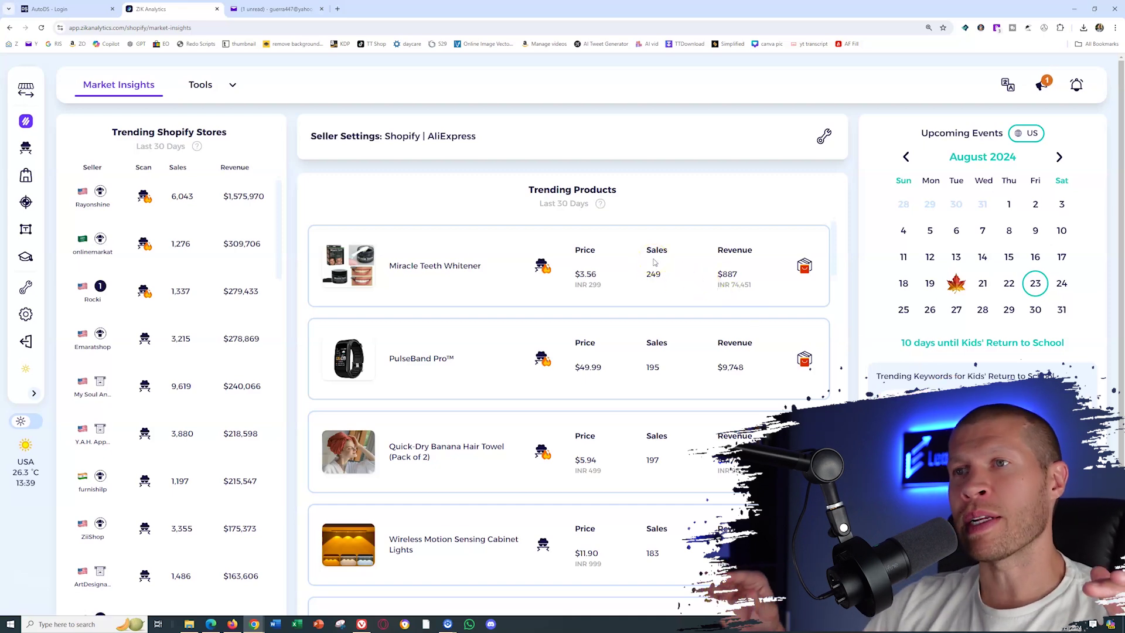
scroll(654, 261, down, 15)
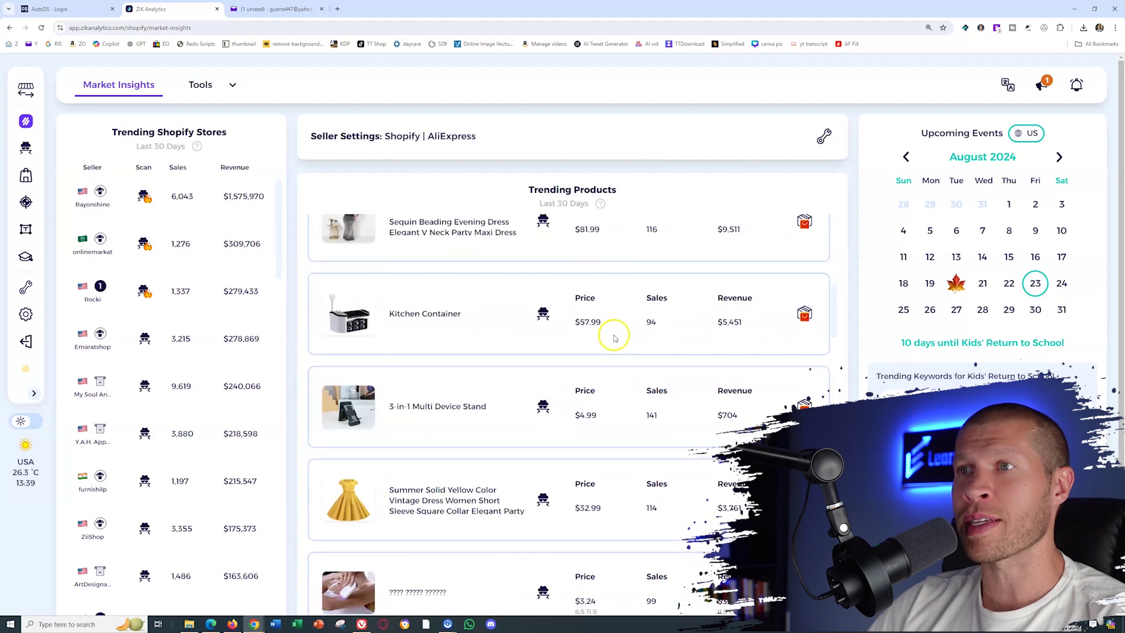
scroll(611, 343, up, 15)
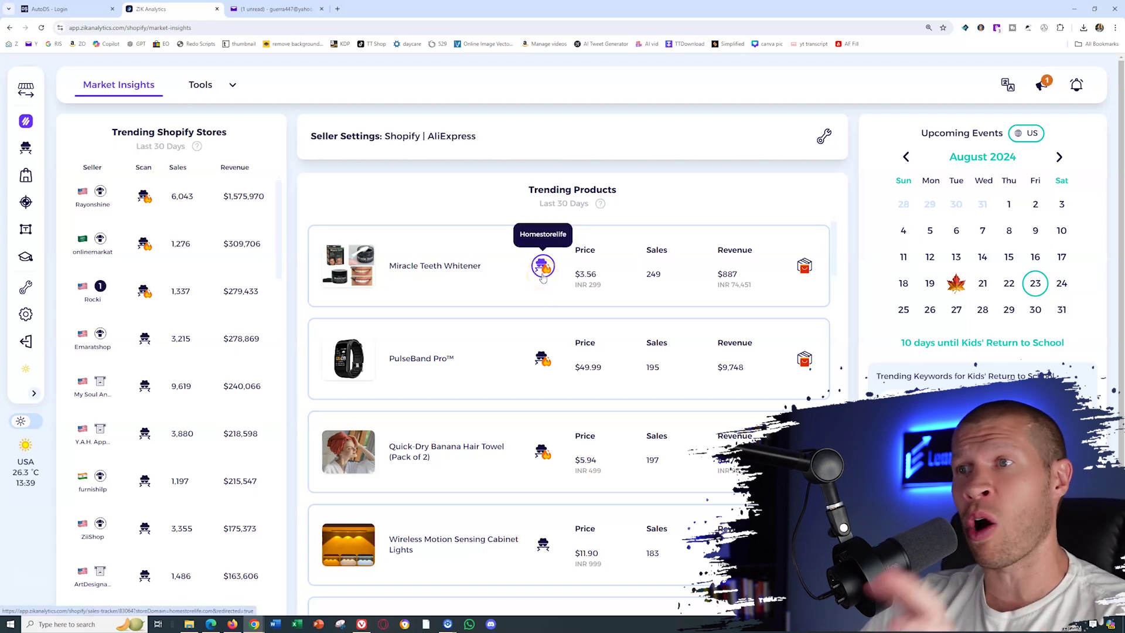
click(585, 276)
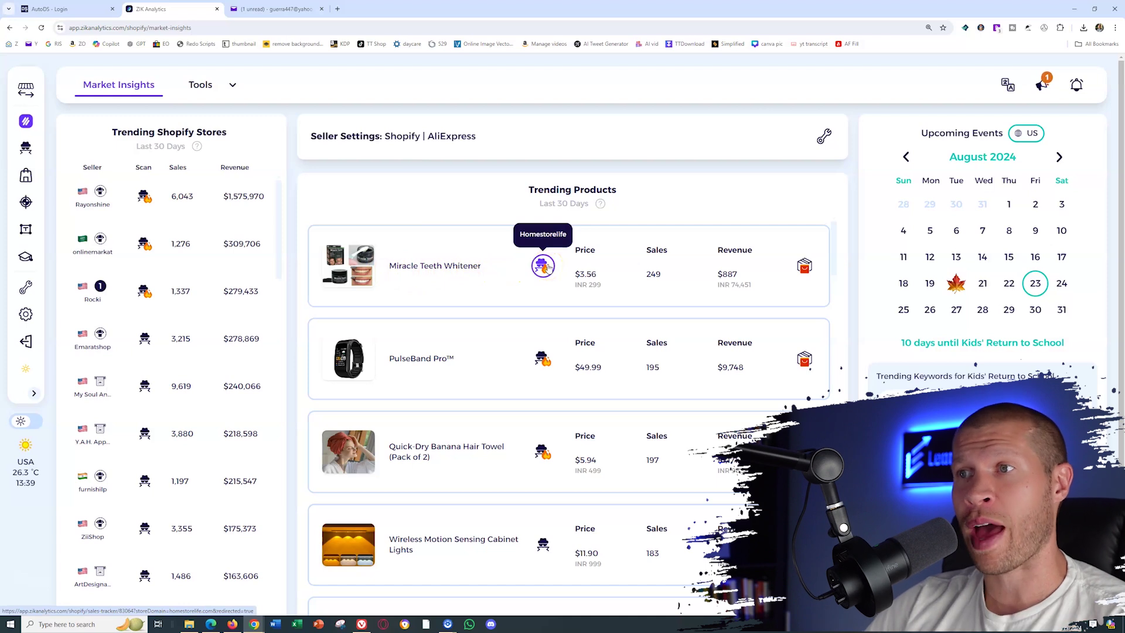
click(683, 276)
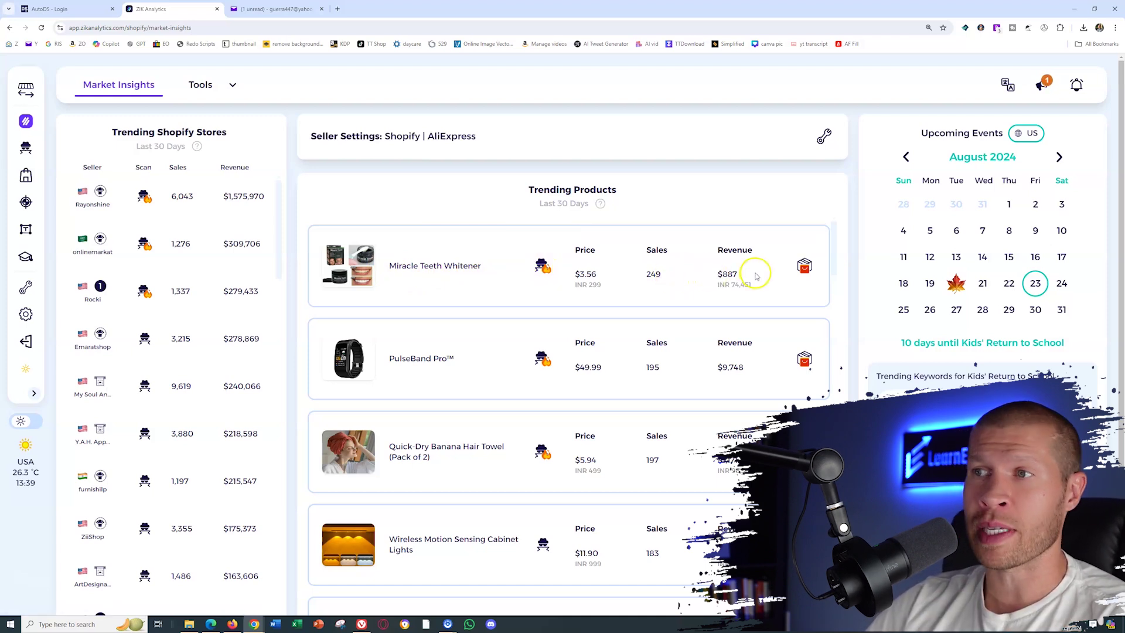
drag(754, 282, 718, 272)
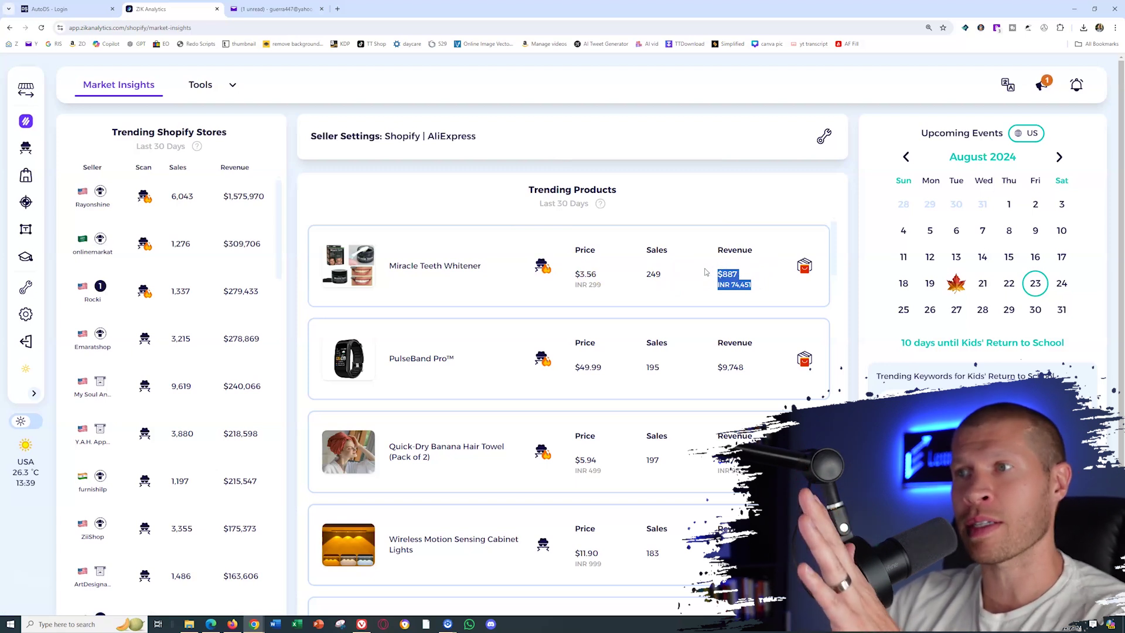
click(804, 265)
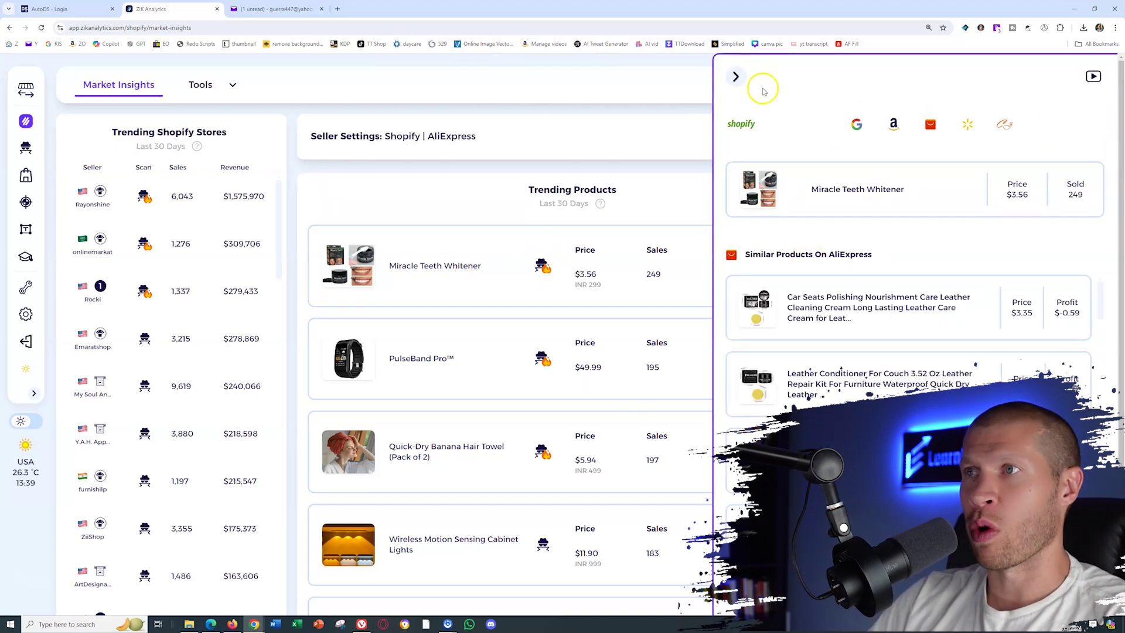
click(736, 76)
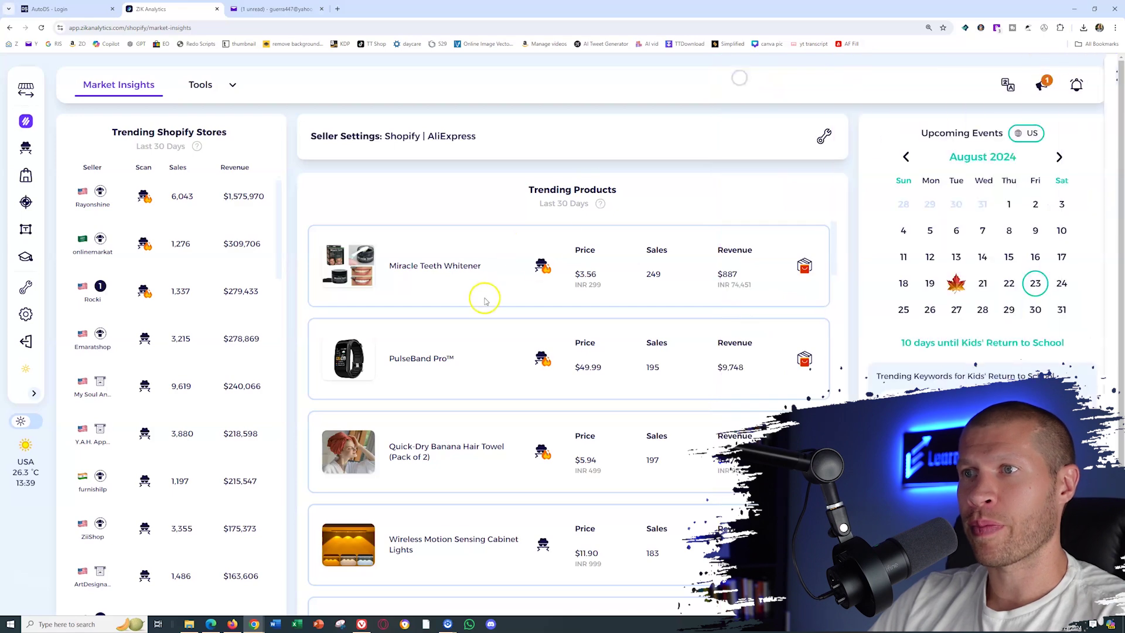
click(542, 267)
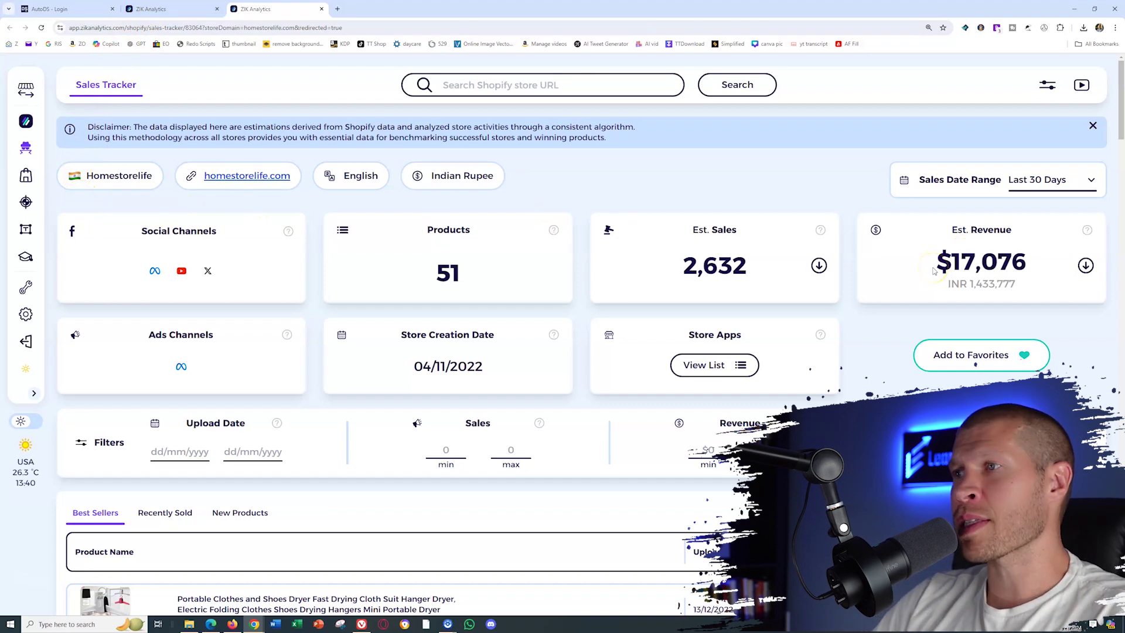
Highlight Homestorelife's $17,076 revenue, 2,632 sales and 51 products, then scroll to Best Sellers.
drag(933, 264, 1035, 261)
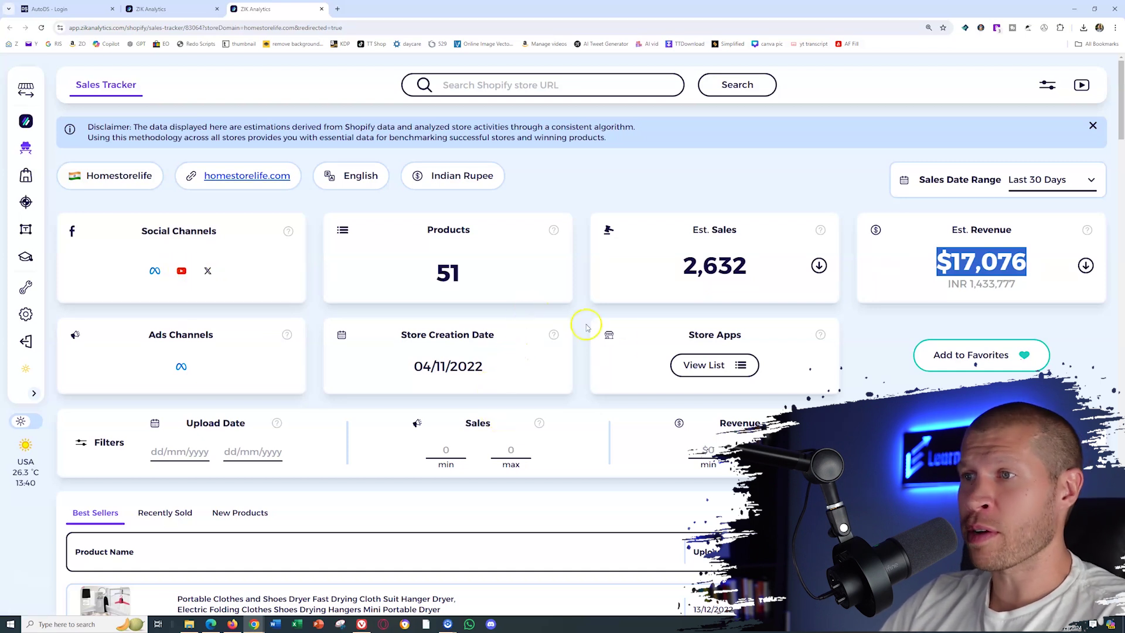
double_click(684, 267)
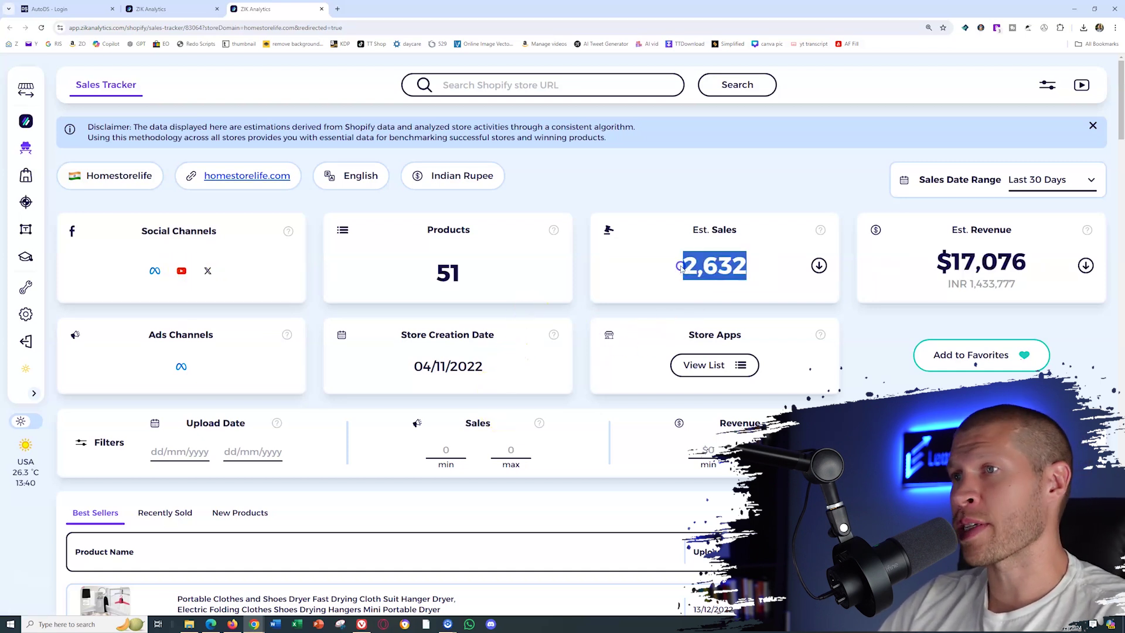
click(680, 267)
double_click(390, 276)
scroll(390, 281, down, 6)
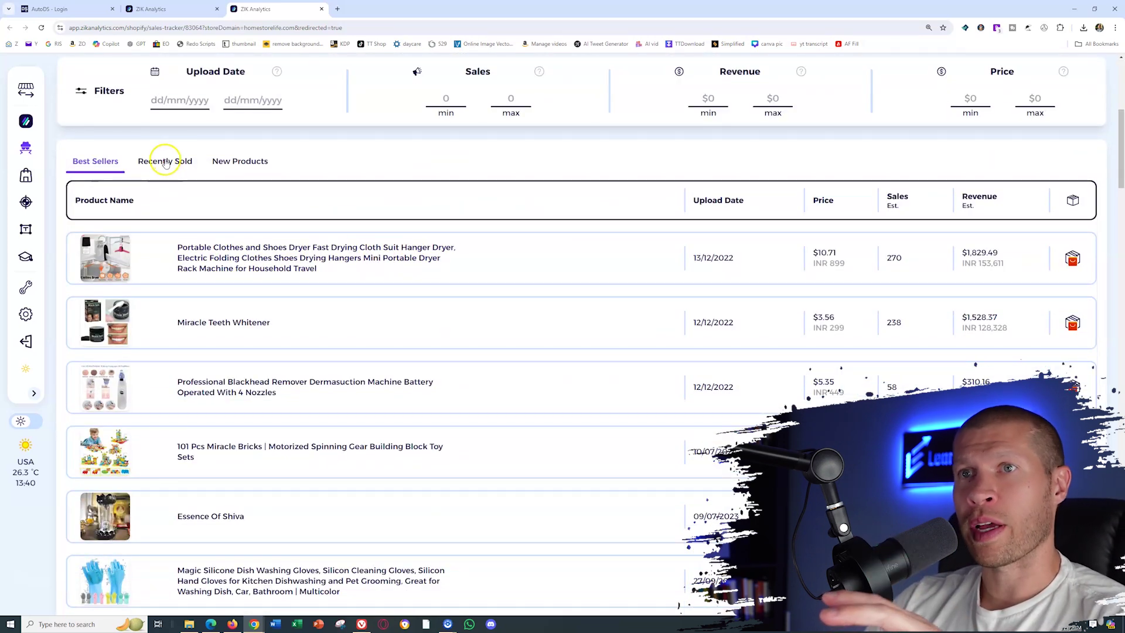
Compare Homestorelife's New Products and Recently Sold lists, then return to Best Sellers.
click(227, 163)
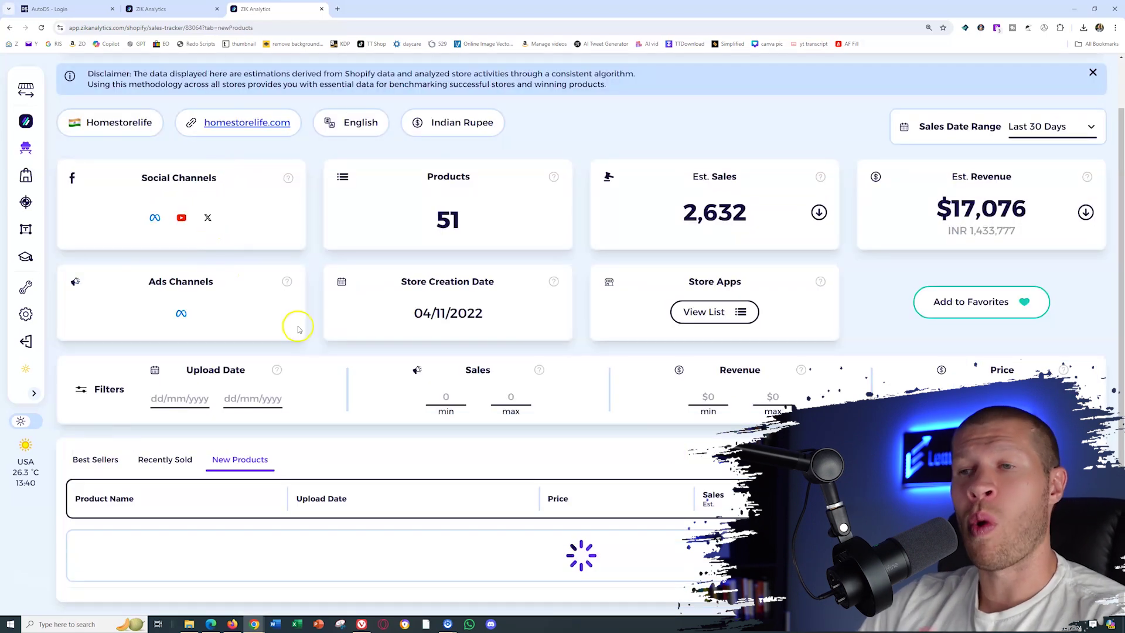
scroll(298, 329, down, 5)
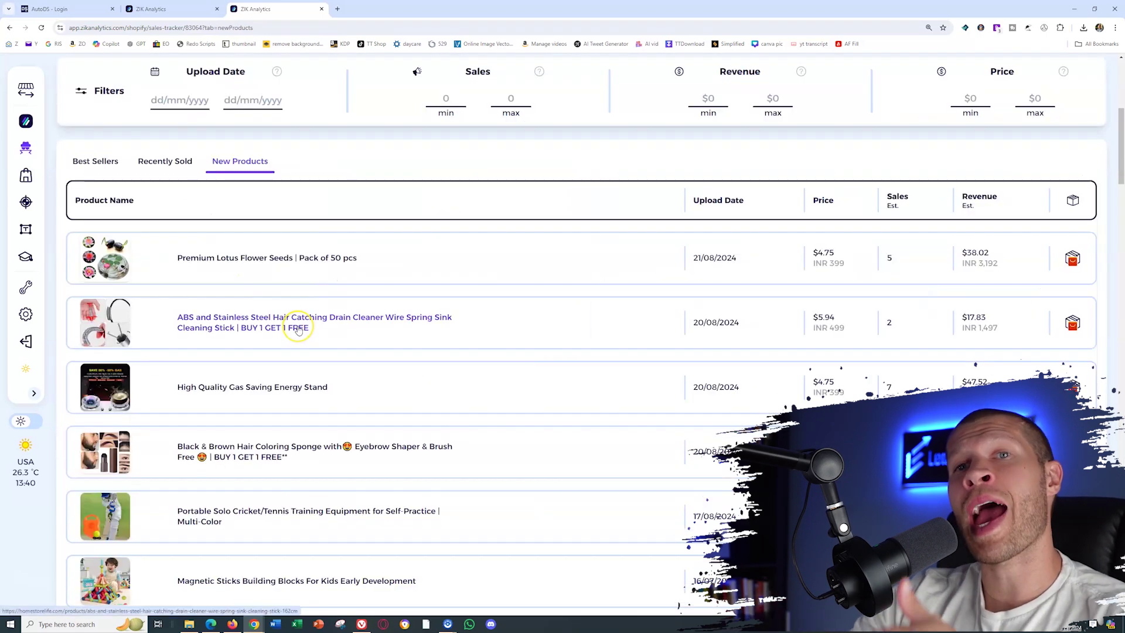
click(188, 172)
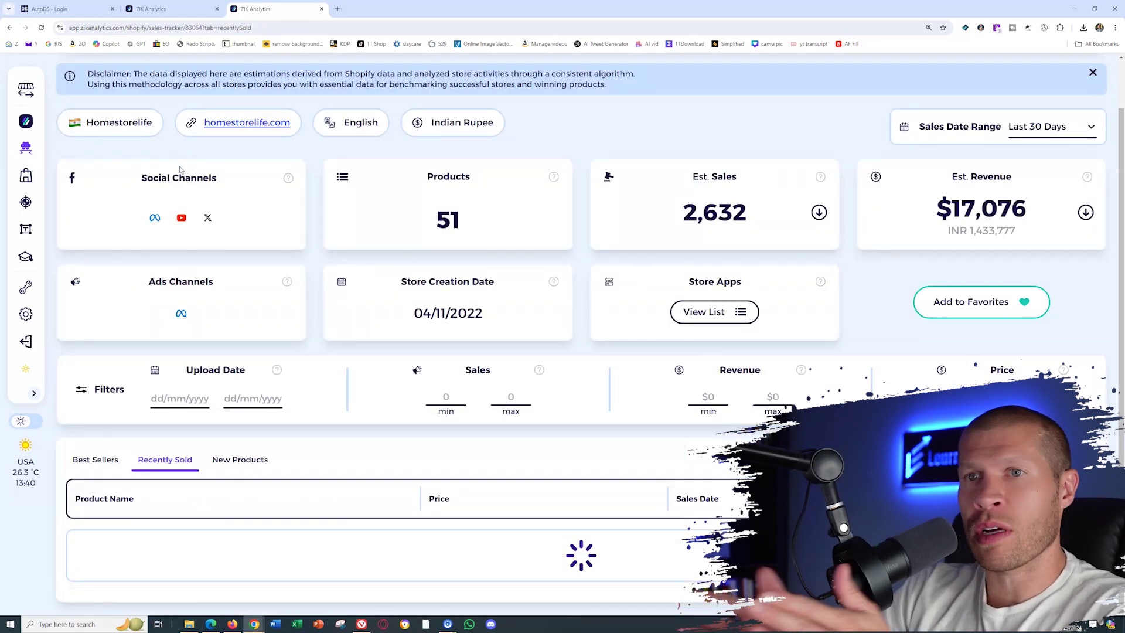
scroll(176, 304, down, 5)
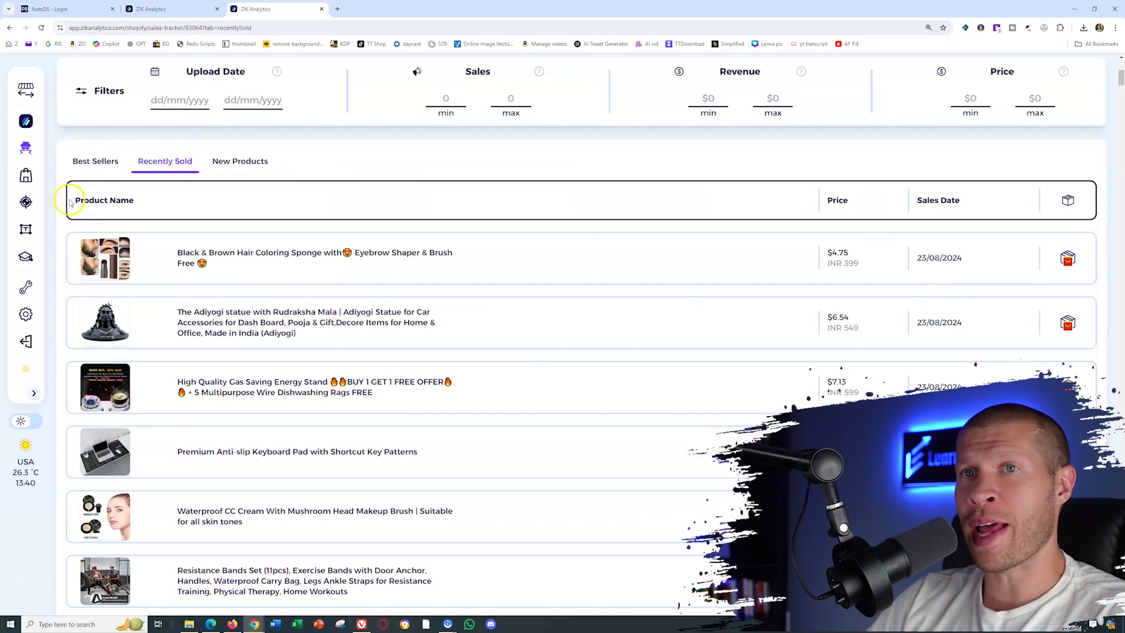
click(90, 164)
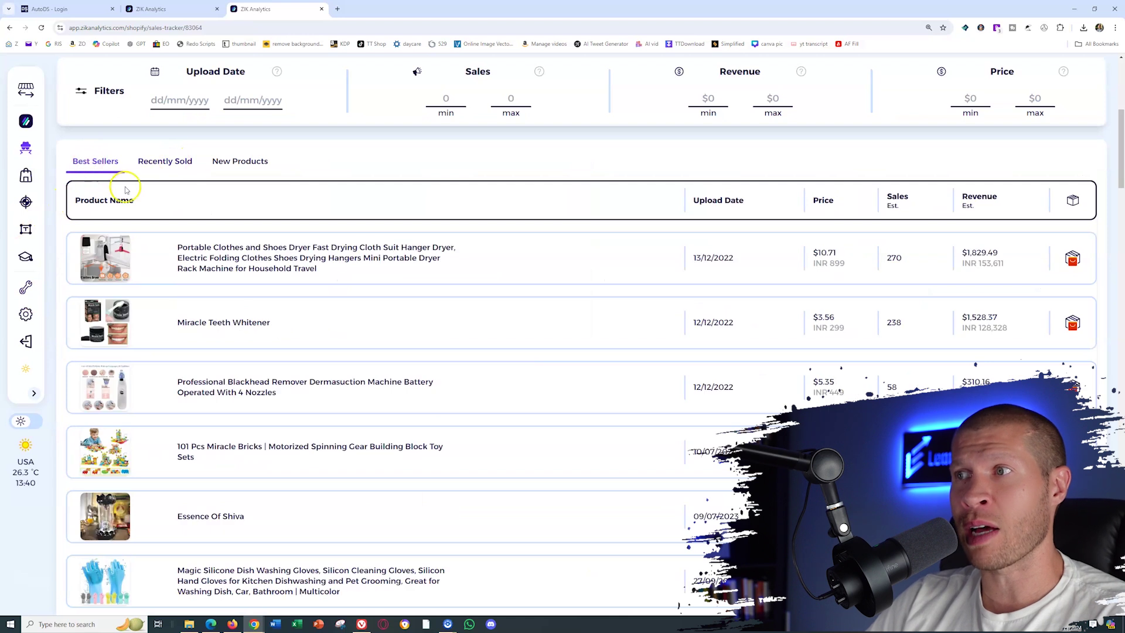
Sort Homestorelife's best sellers by estimated sales, highest sellers first.
click(896, 201)
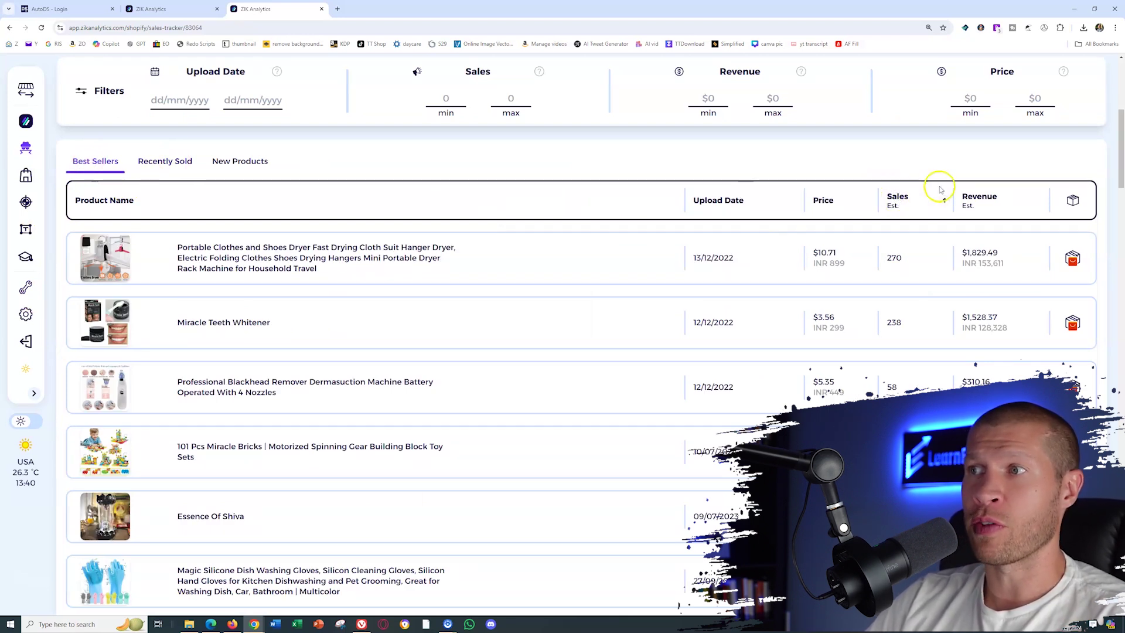
click(898, 203)
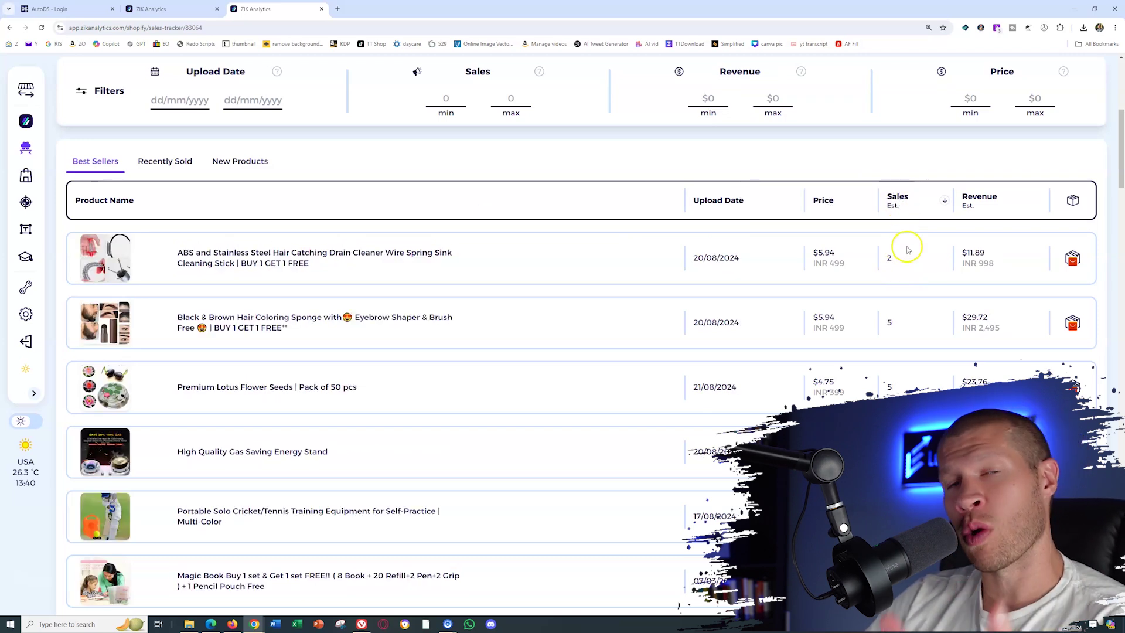
click(908, 205)
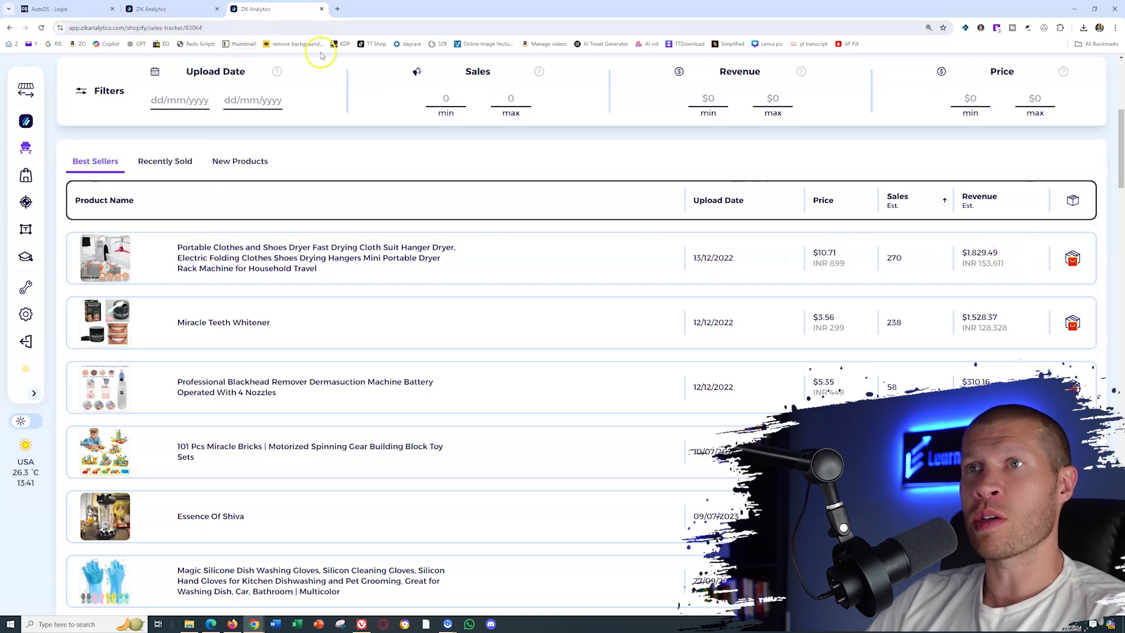
Close the Homestorelife sales tracker tab to return to Market Insights.
scroll(313, 95, up, 4)
scroll(314, 95, up, 2)
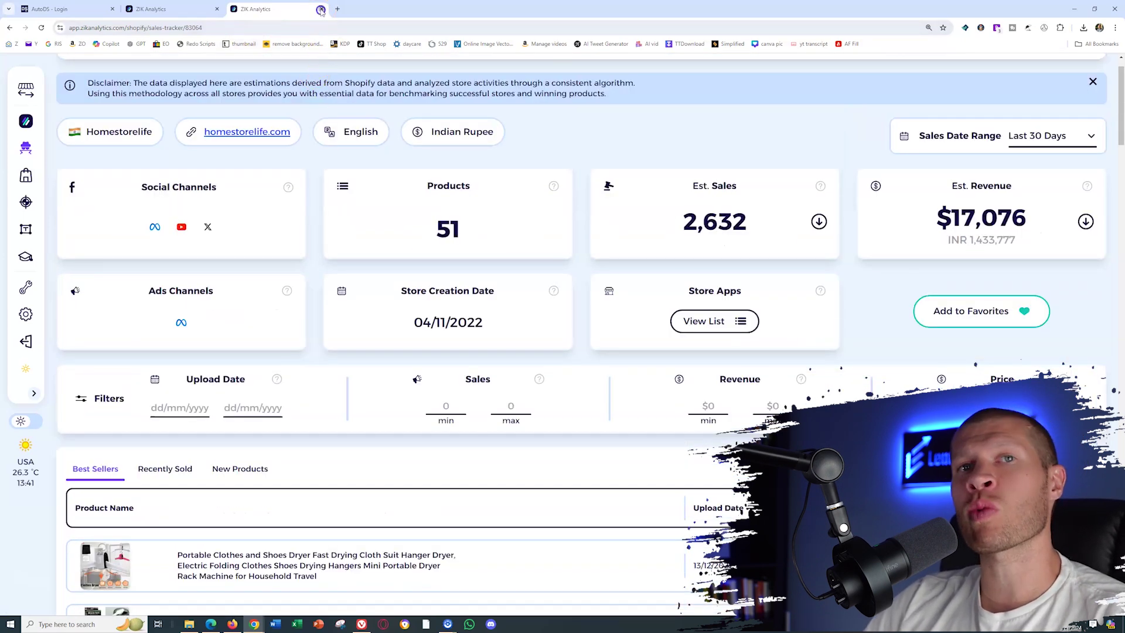
click(321, 9)
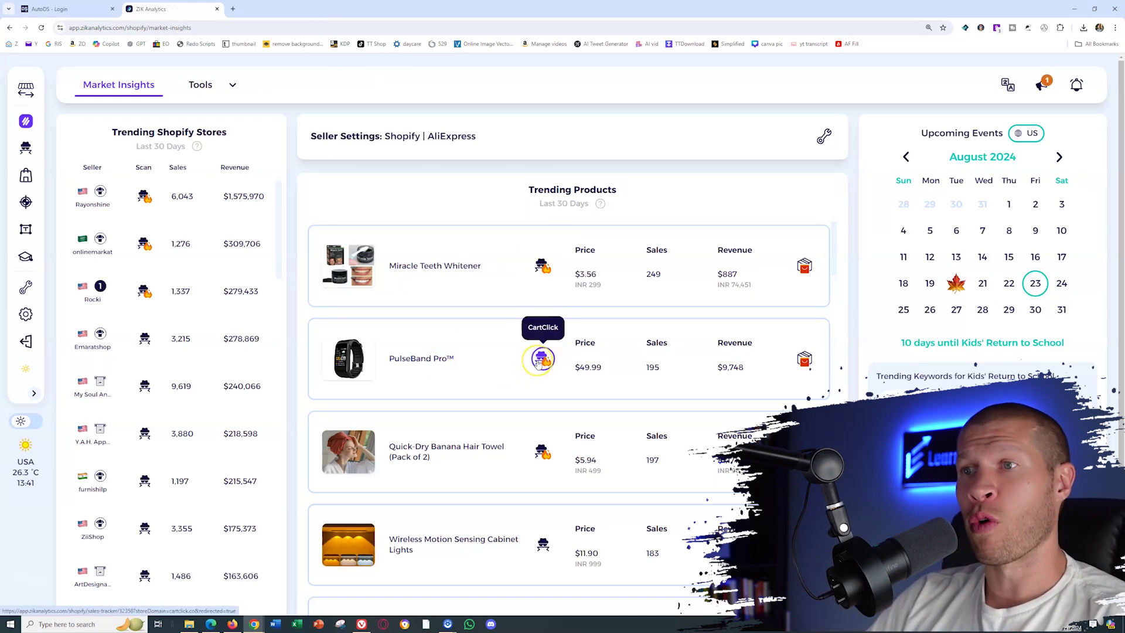
Open CartClick's sales tracker from PulseBand Pro's spy icon, showing 2,870 estimated sales over 30 days.
click(539, 361)
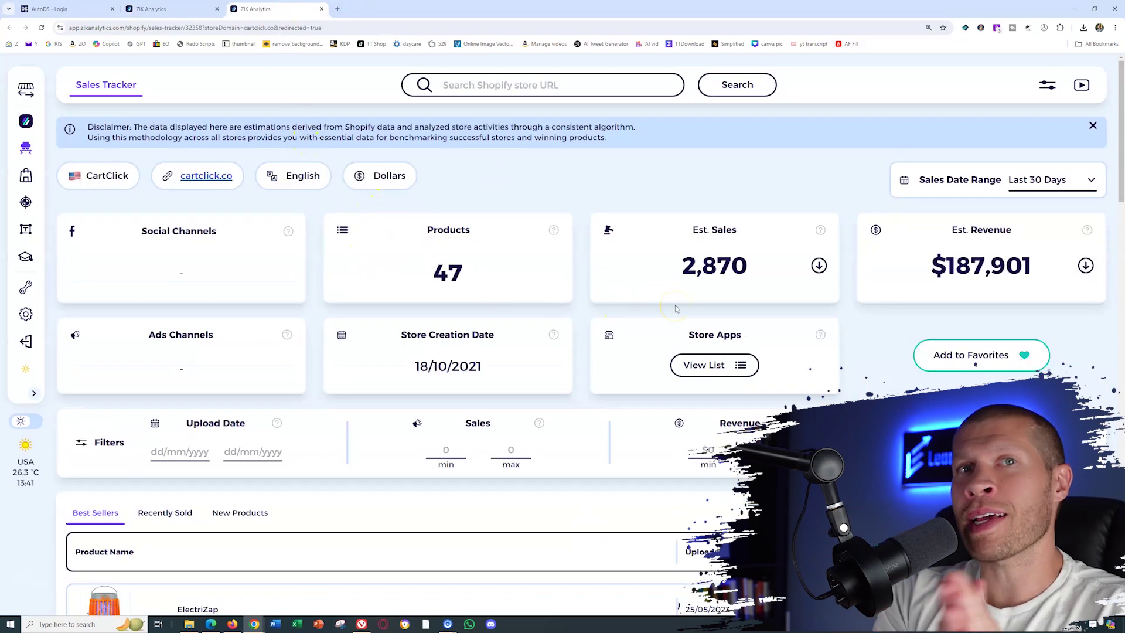
key(ctrl+shift+Tab)
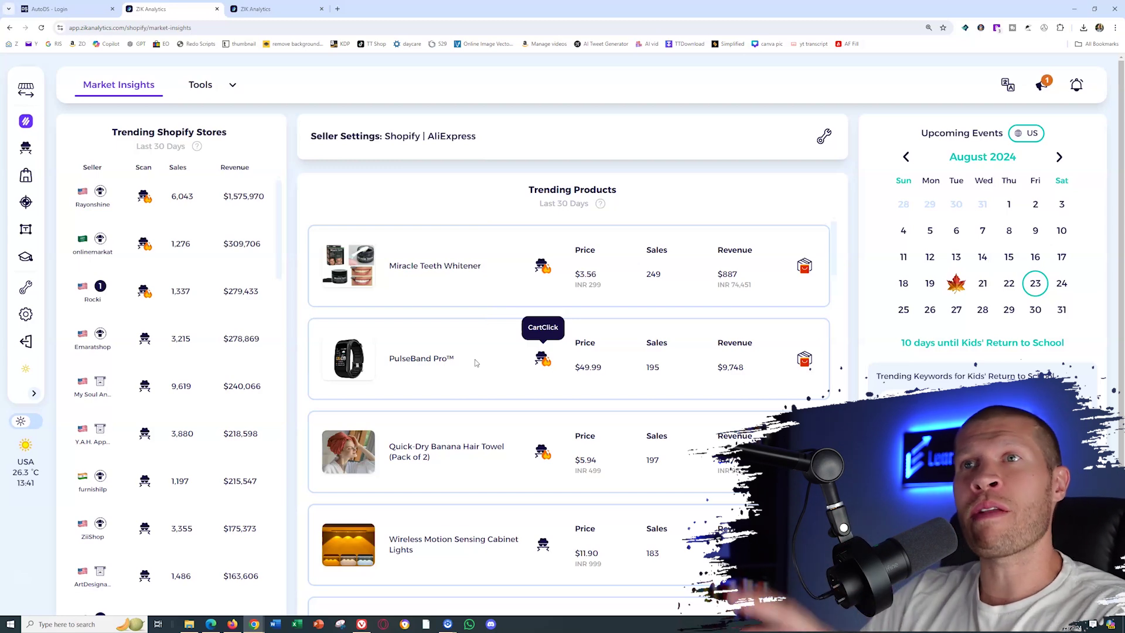
click(541, 358)
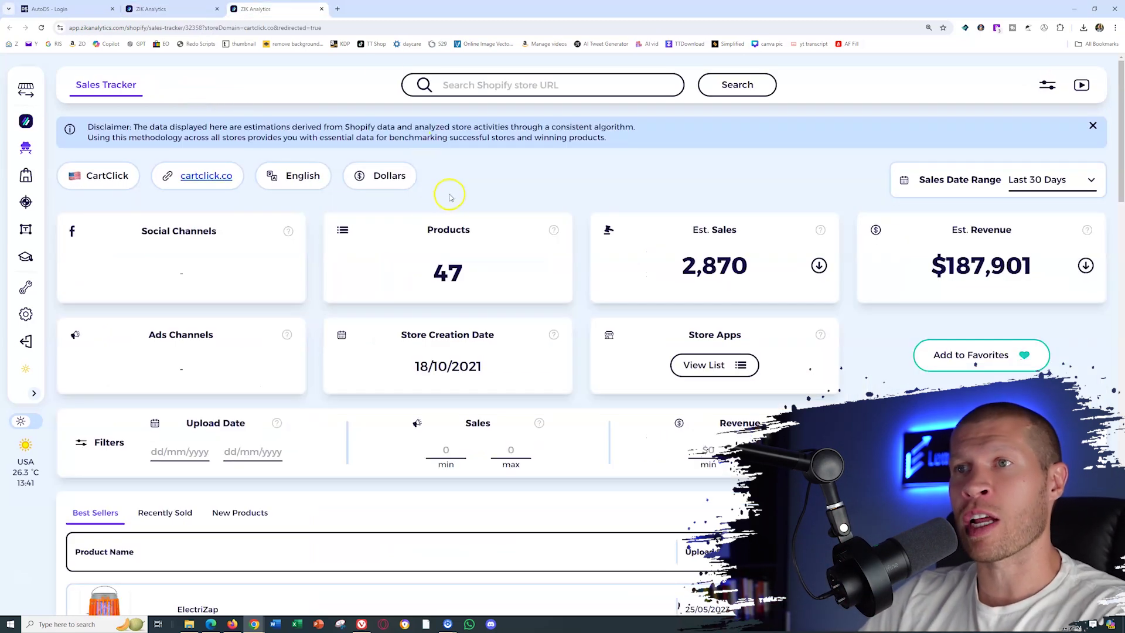
click(167, 9)
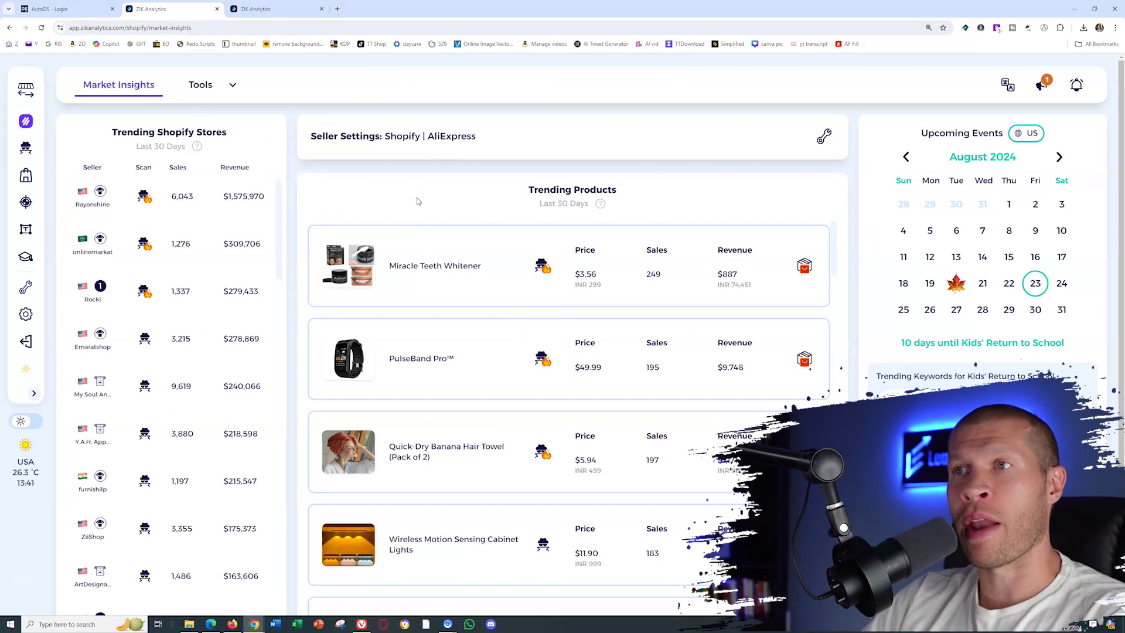
scroll(433, 214, down, 1)
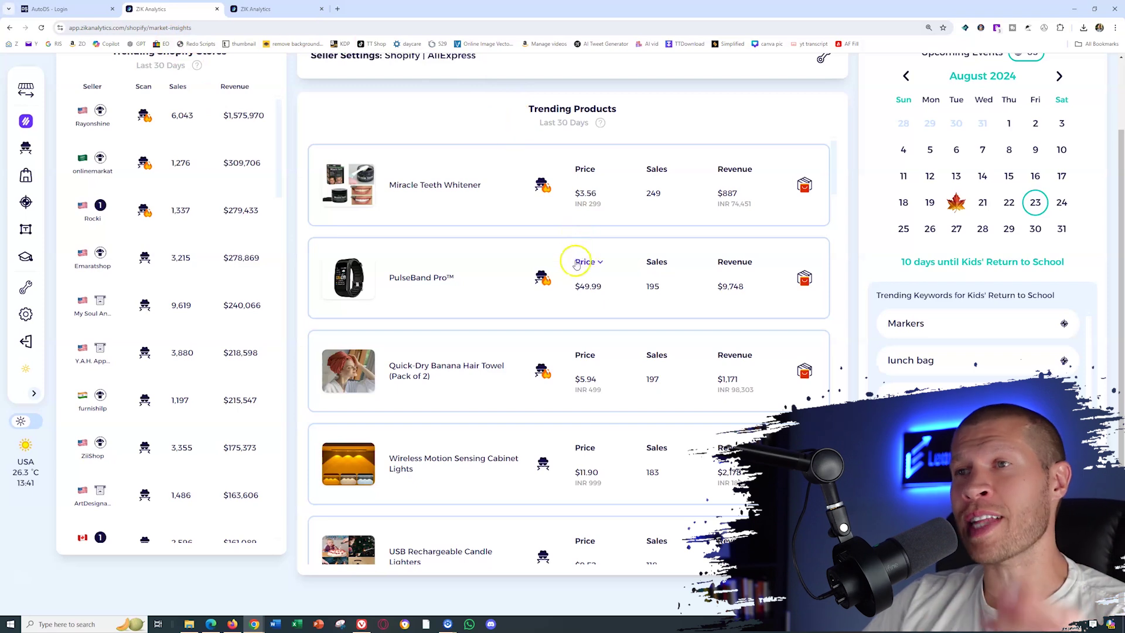
click(545, 282)
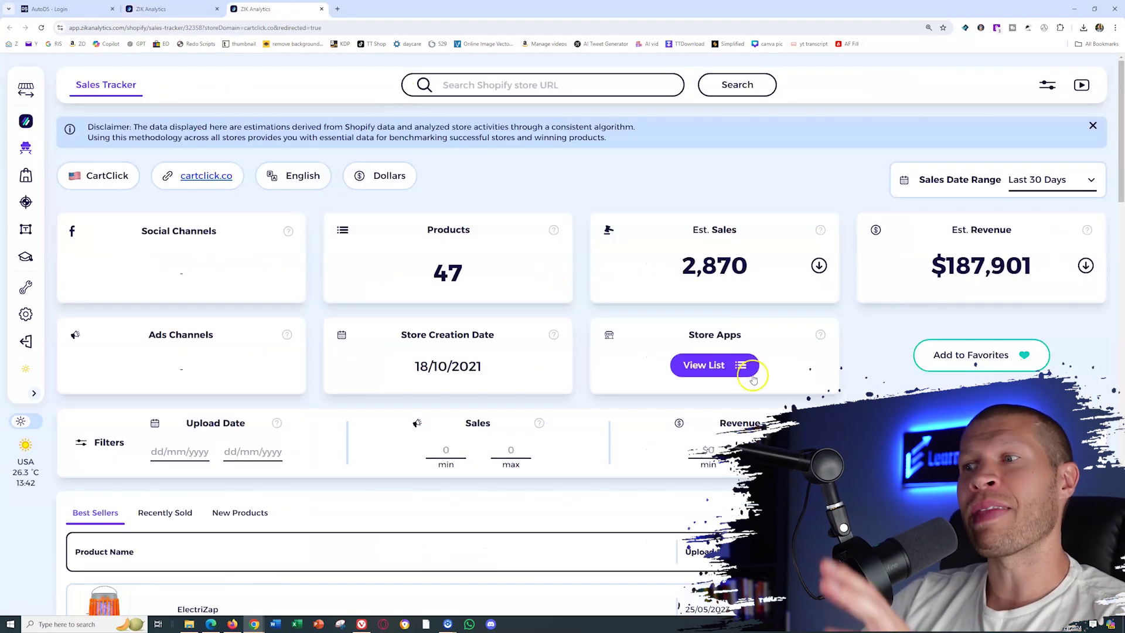
scroll(579, 292, down, 3)
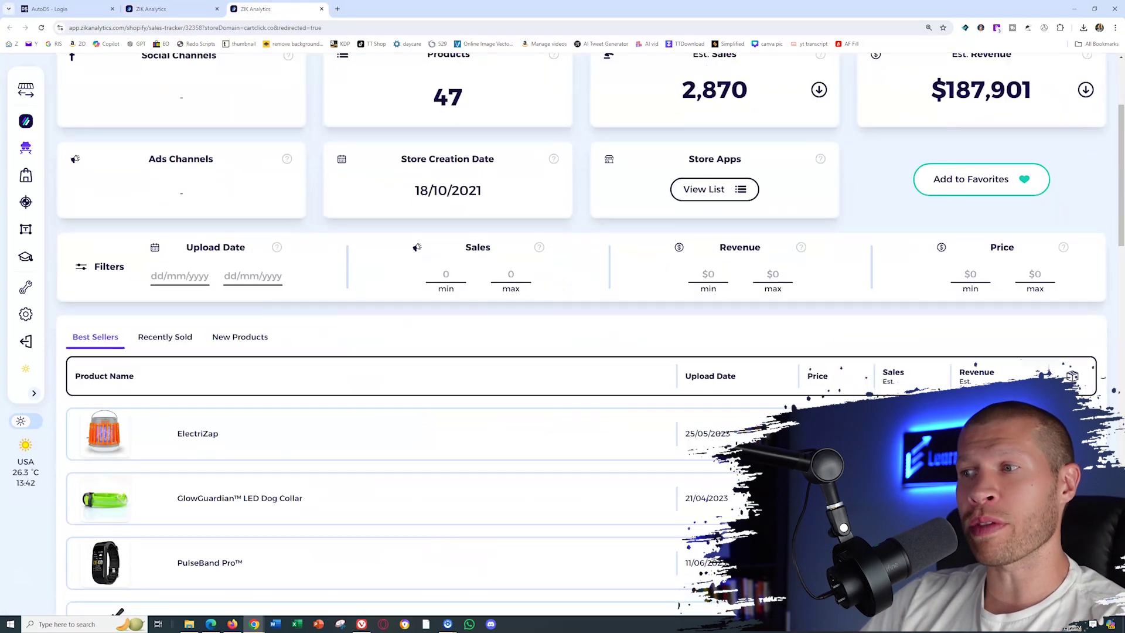
Sort CartClick's Sales Est. column descending so ElectriZap ($79.90, 218 sales) leads.
click(910, 381)
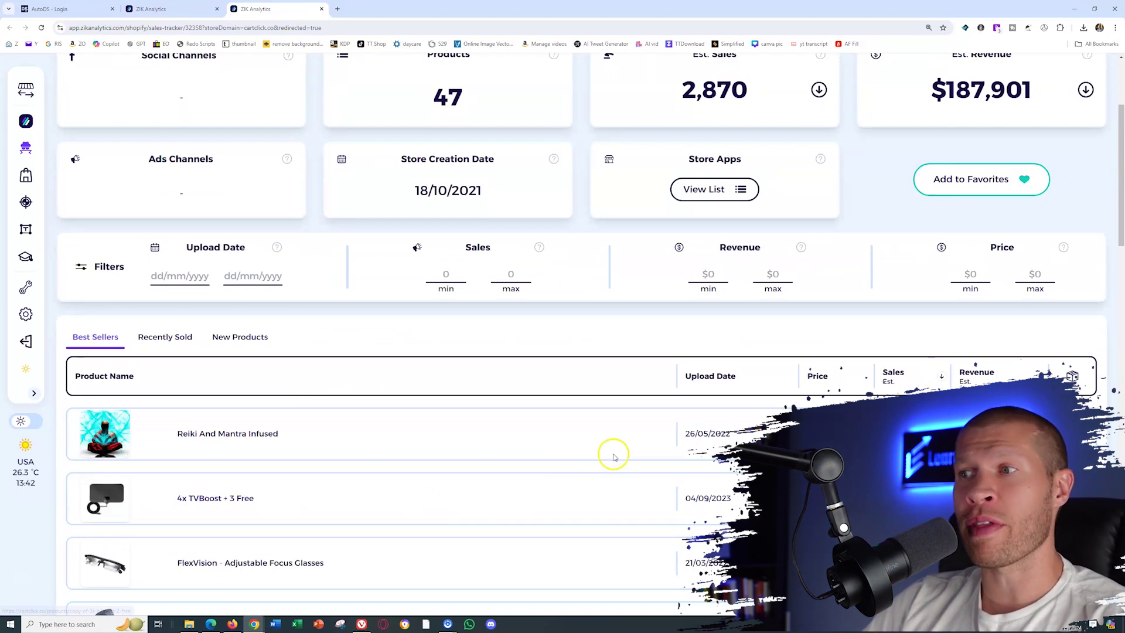
click(912, 378)
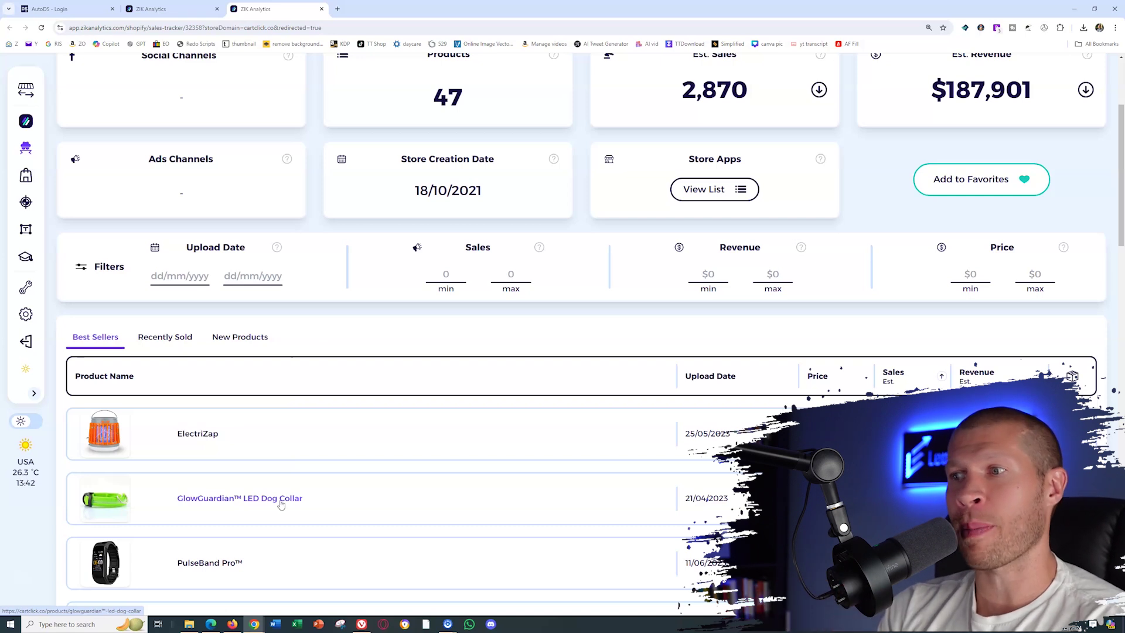
scroll(181, 498, down, 1)
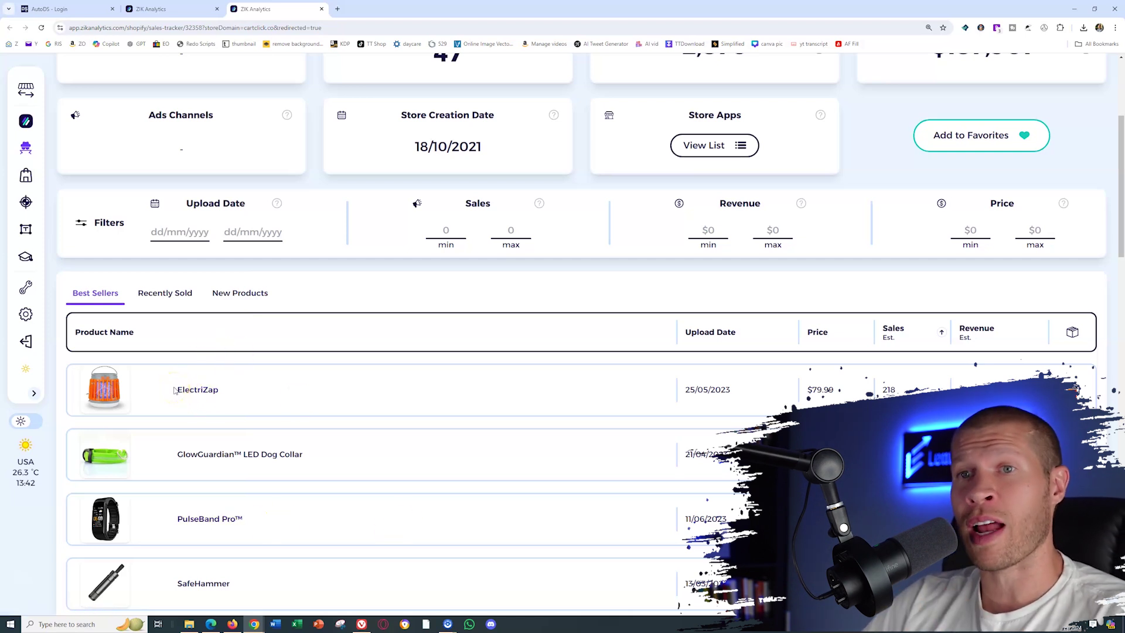
Preview the ElectriZap thumbnail at the top of CartClick's Best Sellers list.
mouse_move(126, 398)
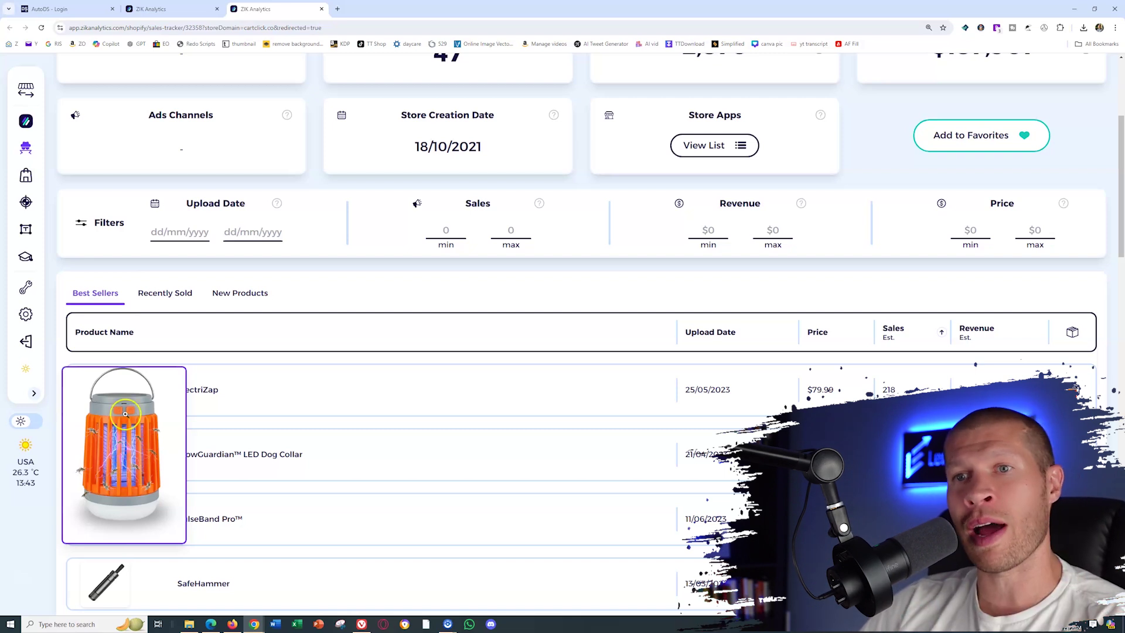
click(124, 423)
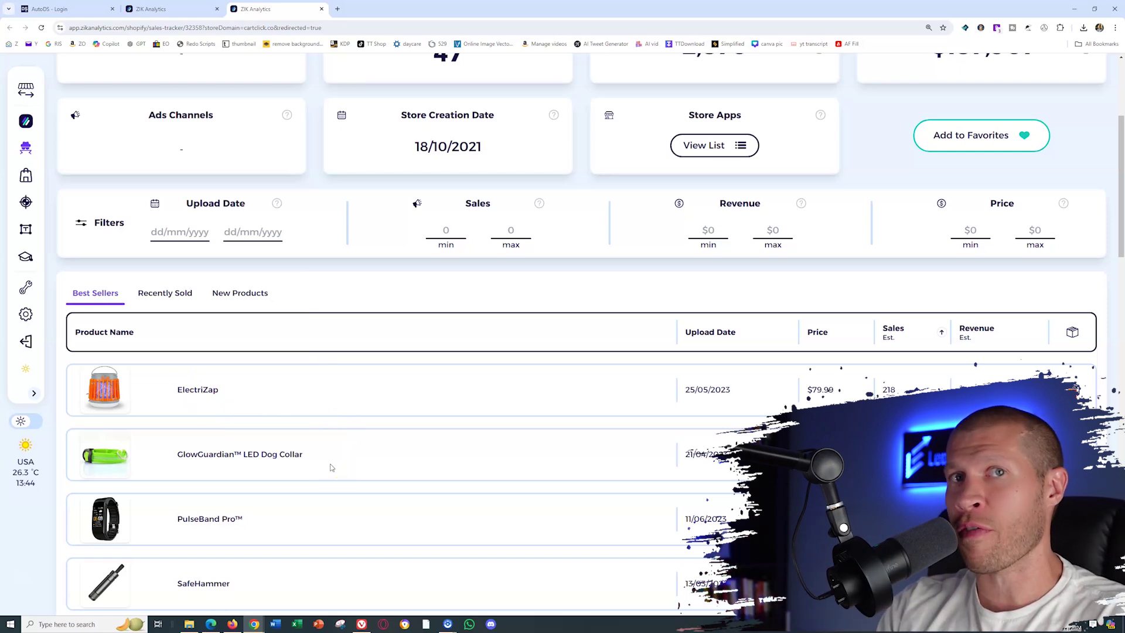
Scroll Market Insights' trending products to Kitchen Container and open its store EssentialViva's sales tracker.
click(151, 9)
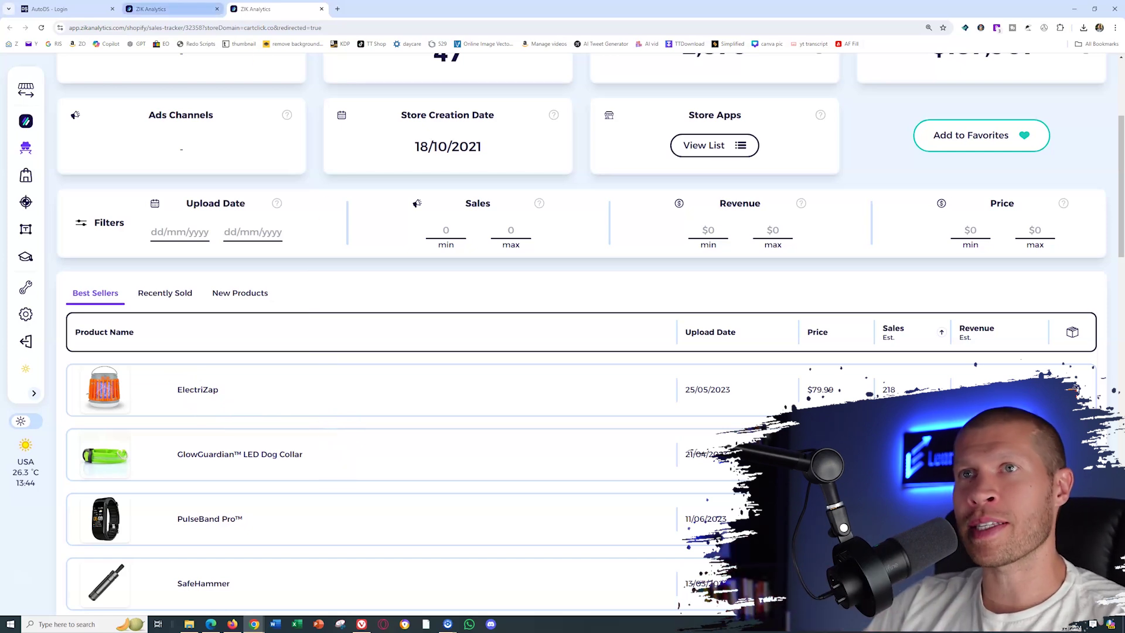
scroll(504, 180, up, 3)
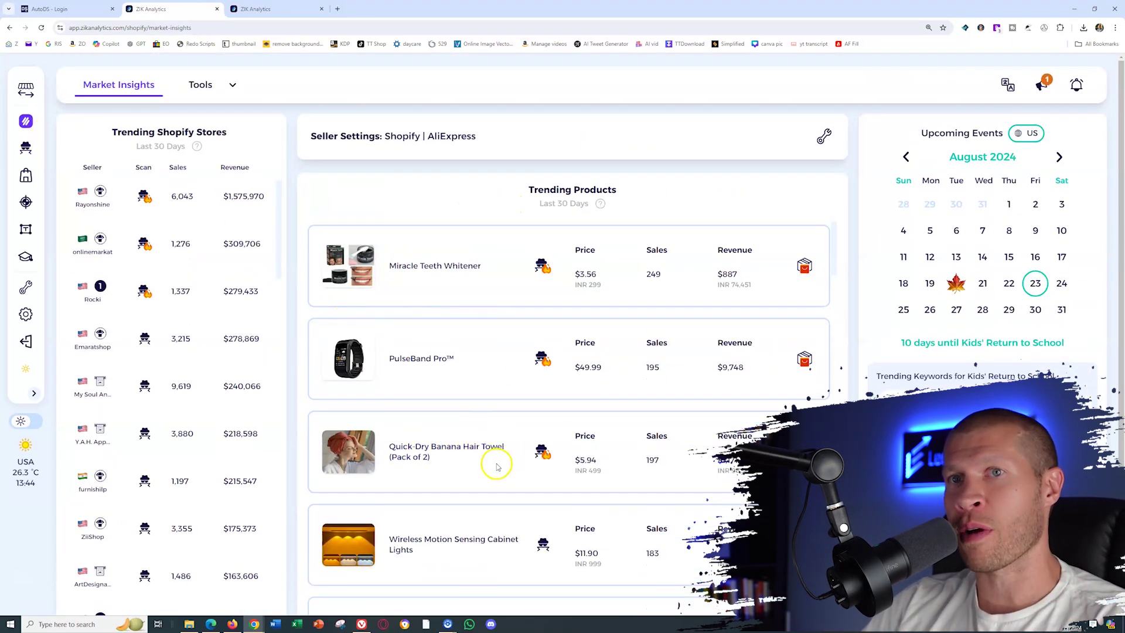
scroll(535, 460, down, 3)
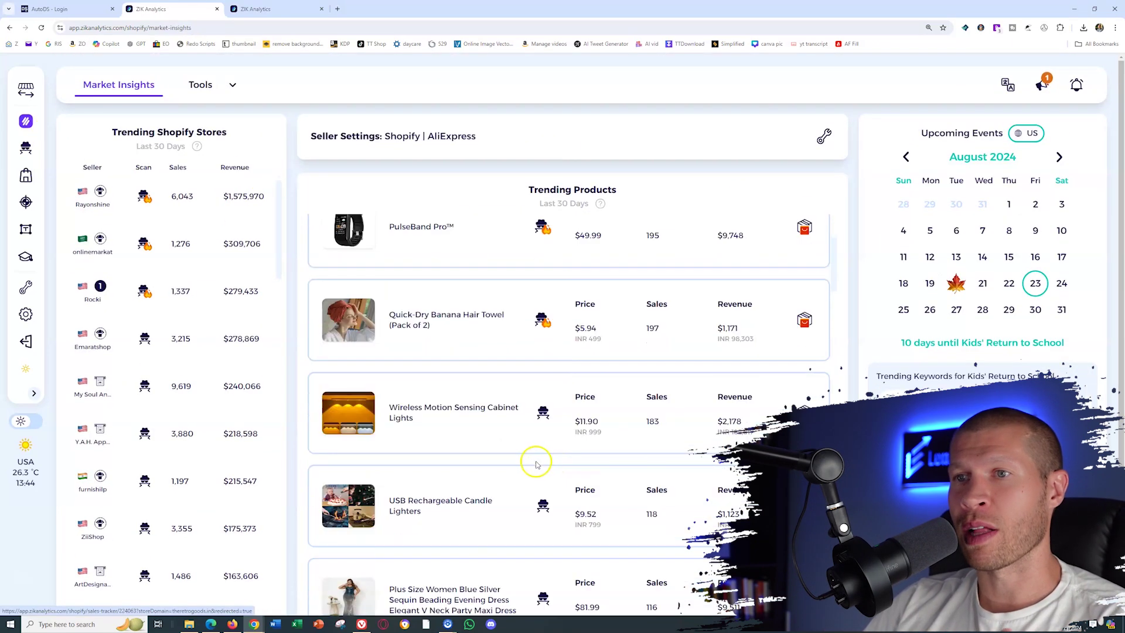
scroll(537, 454, down, 1)
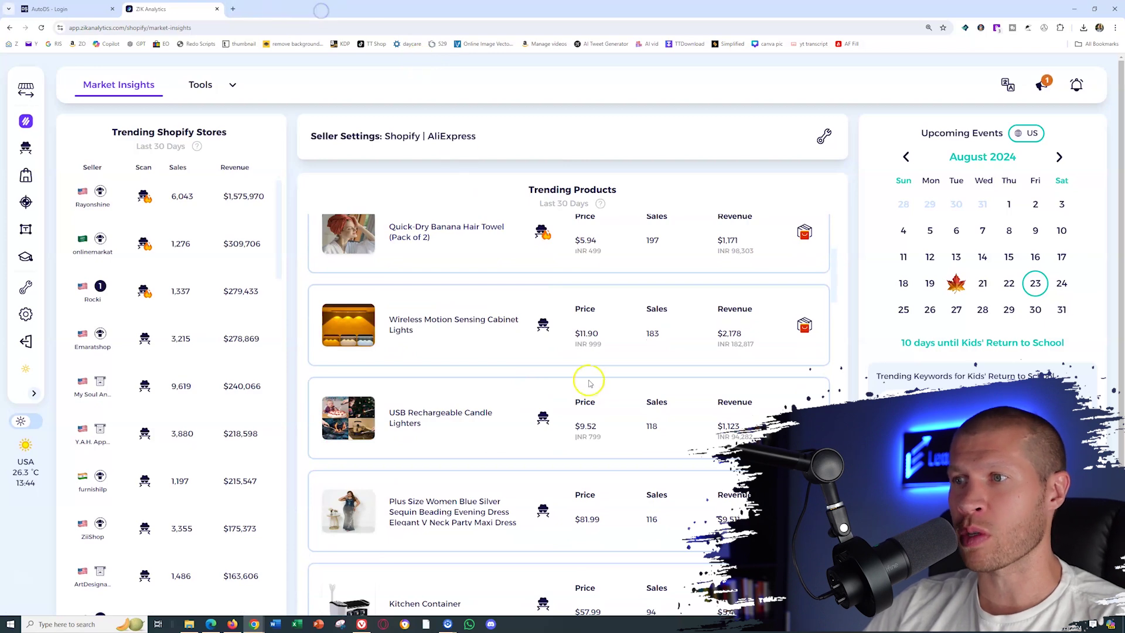
scroll(586, 381, down, 3)
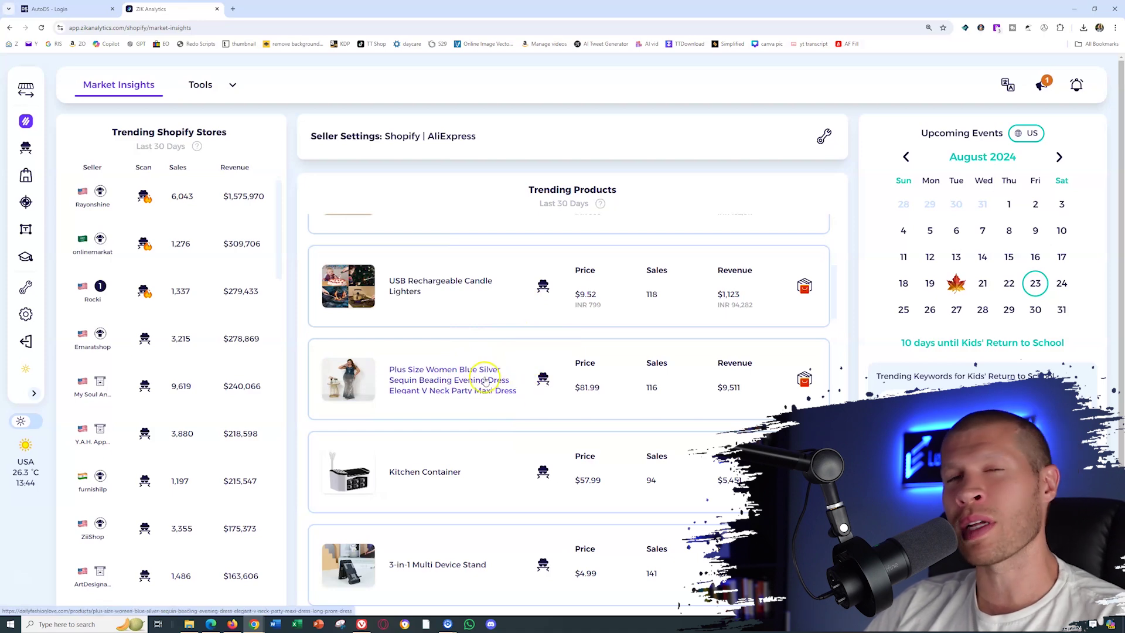
scroll(497, 393, down, 2)
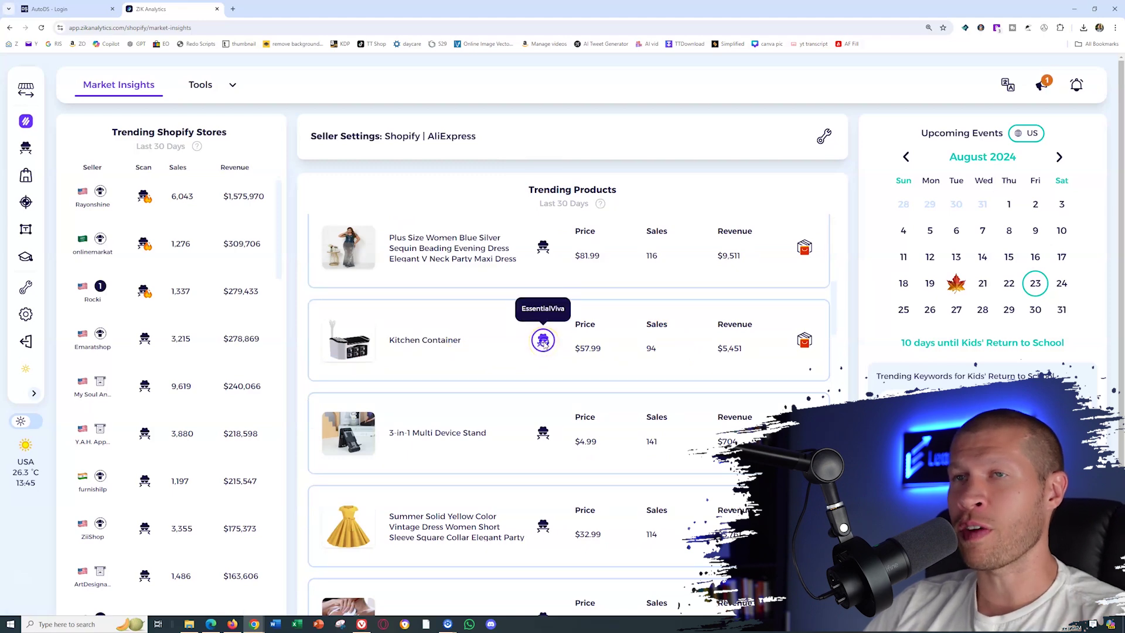
click(543, 341)
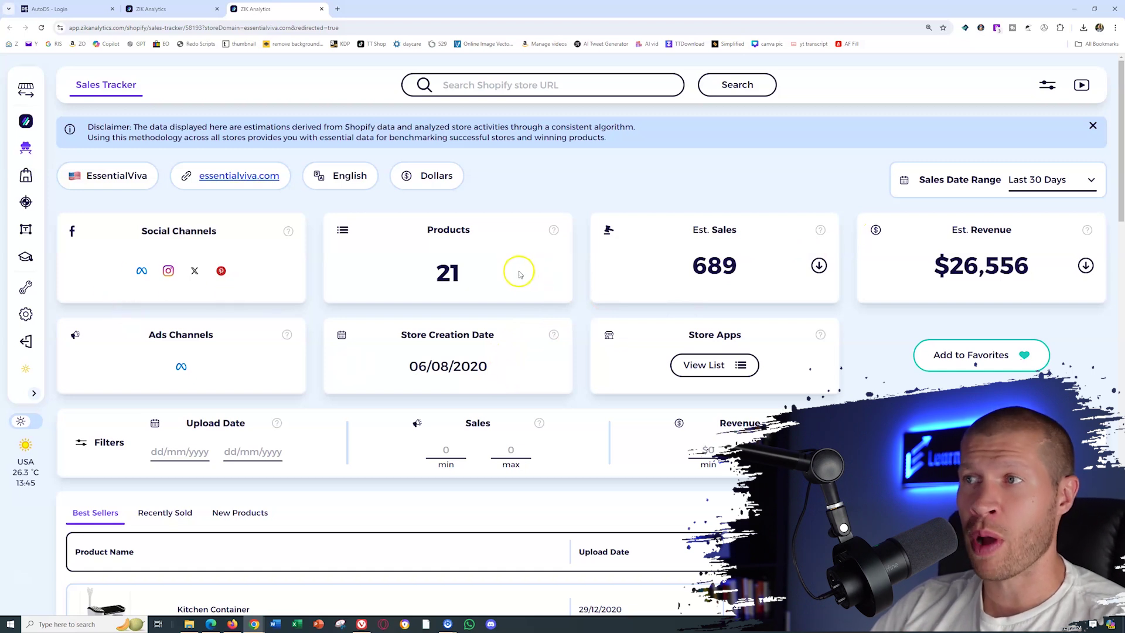
Check EssentialViva's sales date range options and scroll to its best sellers, Kitchen Container and Tree Of Light.
click(1055, 180)
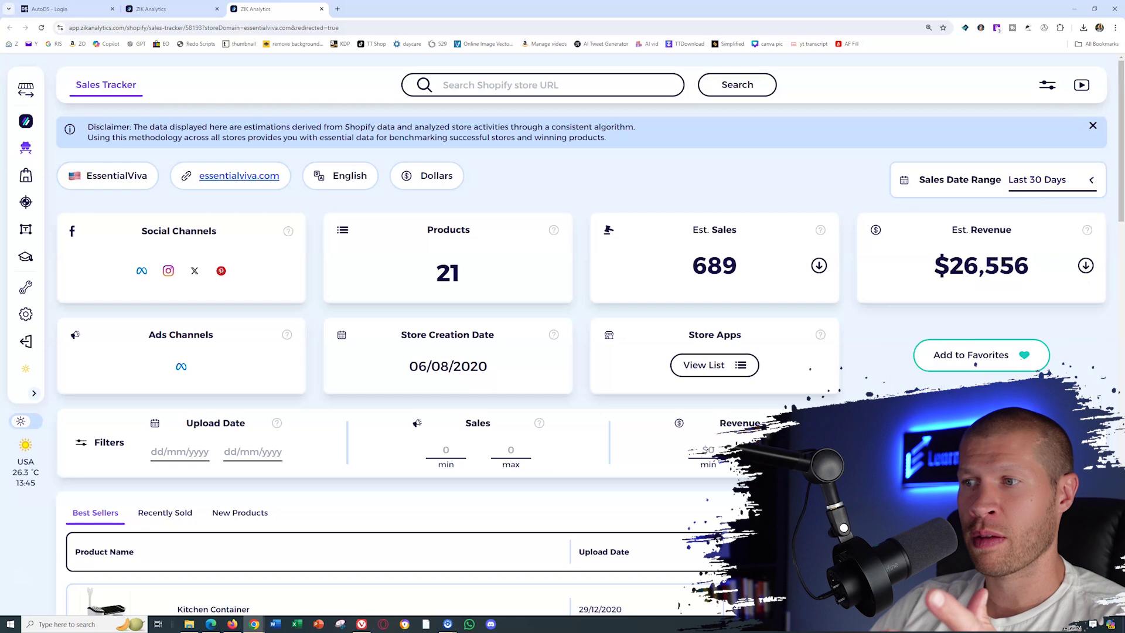
scroll(972, 363, down, 2)
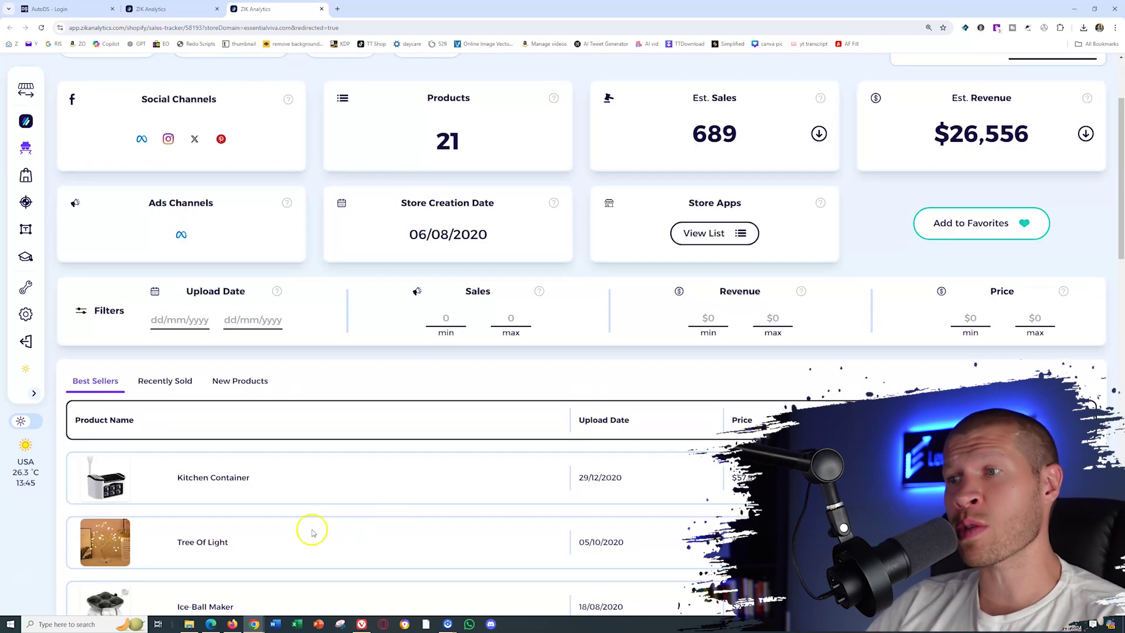
scroll(135, 469, down, 1)
mouse_move(146, 441)
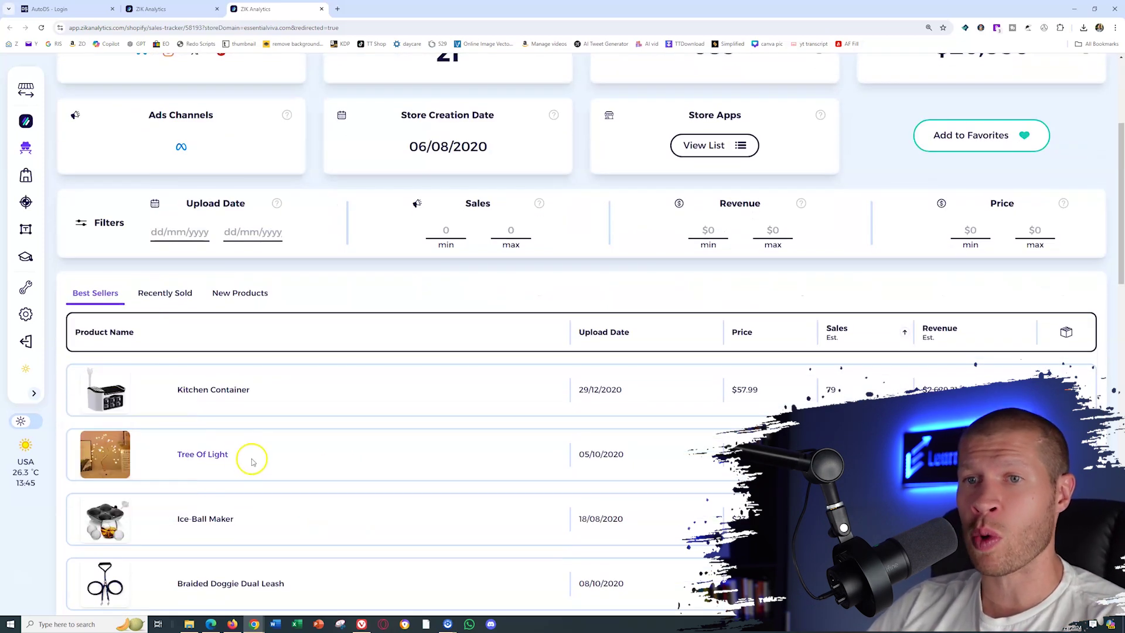
scroll(221, 467, down, 2)
Close the EssentialViva tracker and open the sales tracker for the 12 Pack's store.
key(ctrl+w)
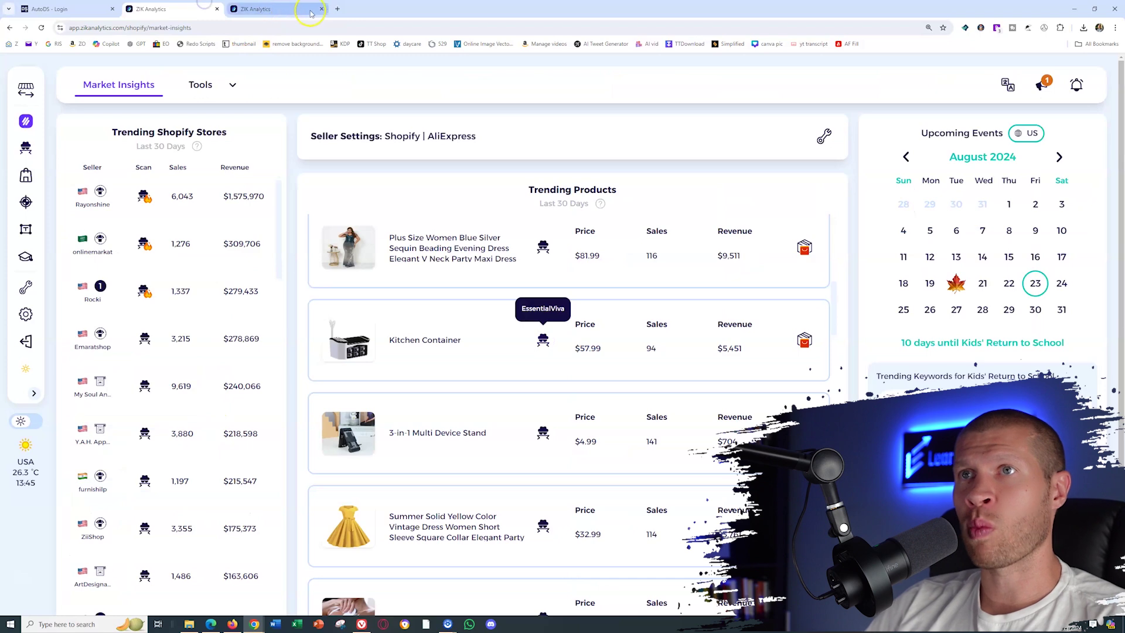
scroll(649, 377, down, 3)
scroll(647, 383, down, 2)
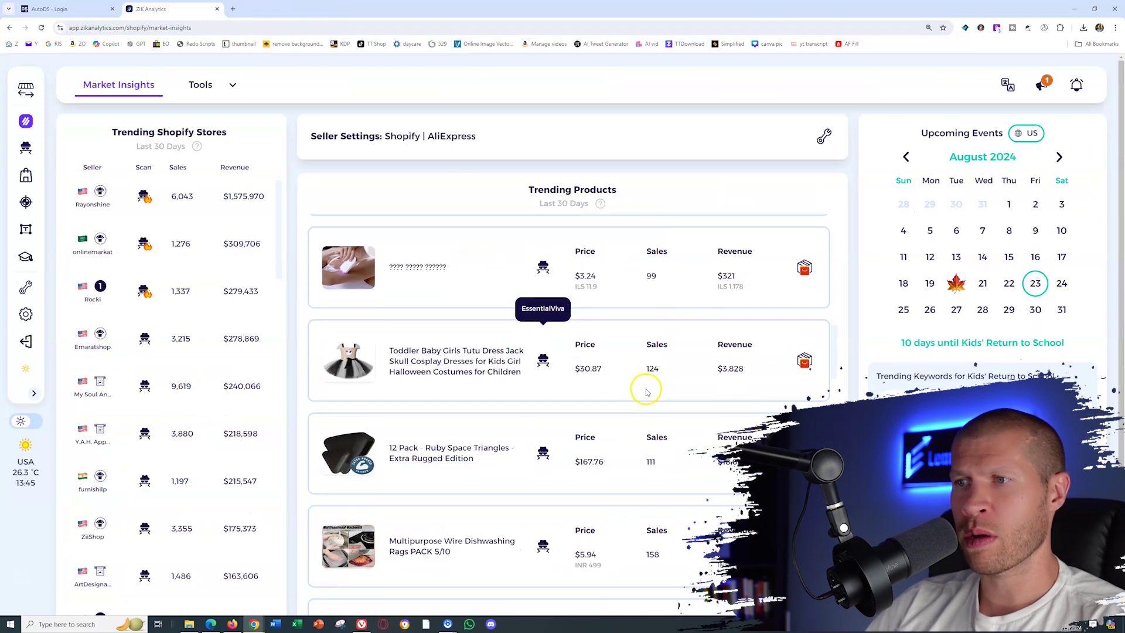
click(540, 452)
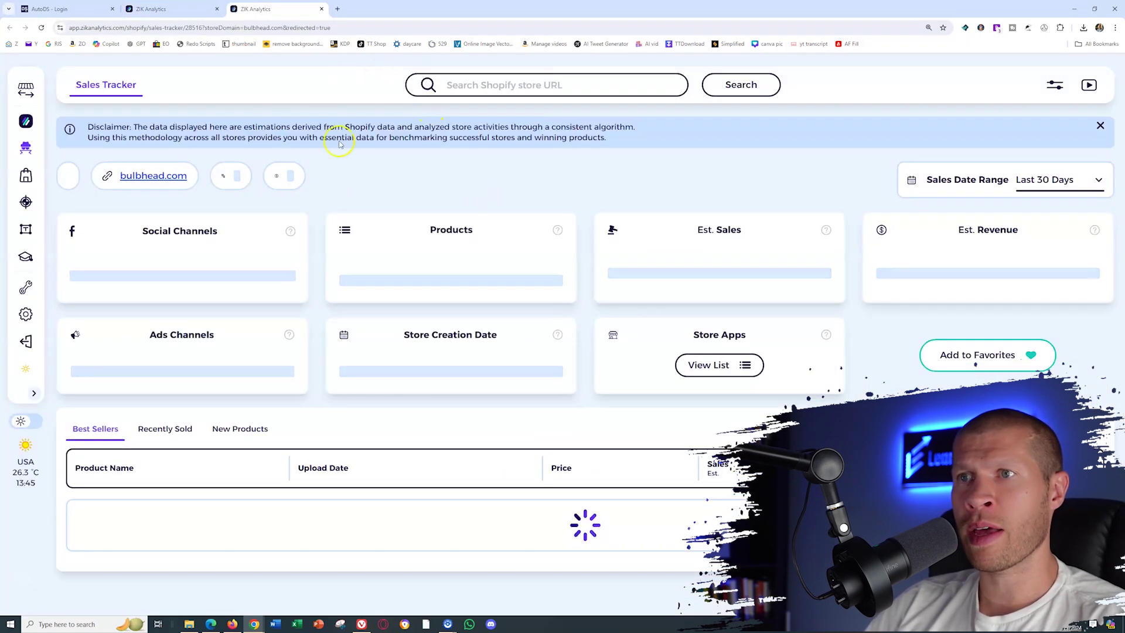
Review BulbHead's tracker (142 products, $111,218 revenue) and select top seller Upgraded Extra Rugged Ruby Sliders.
scroll(326, 181, down, 2)
click(193, 8)
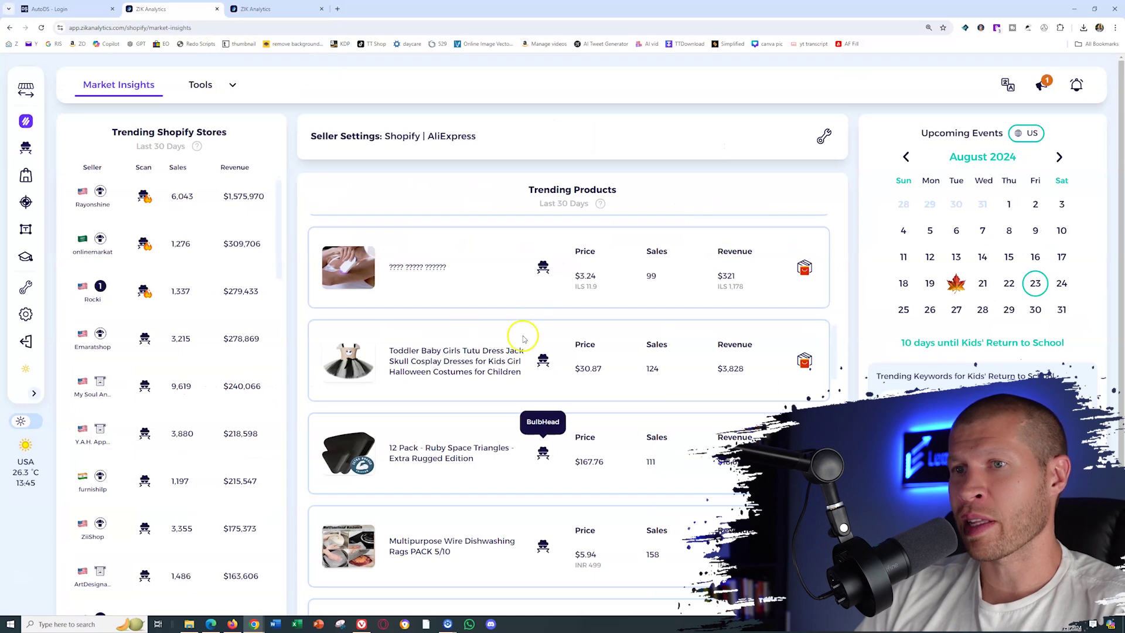
click(286, 10)
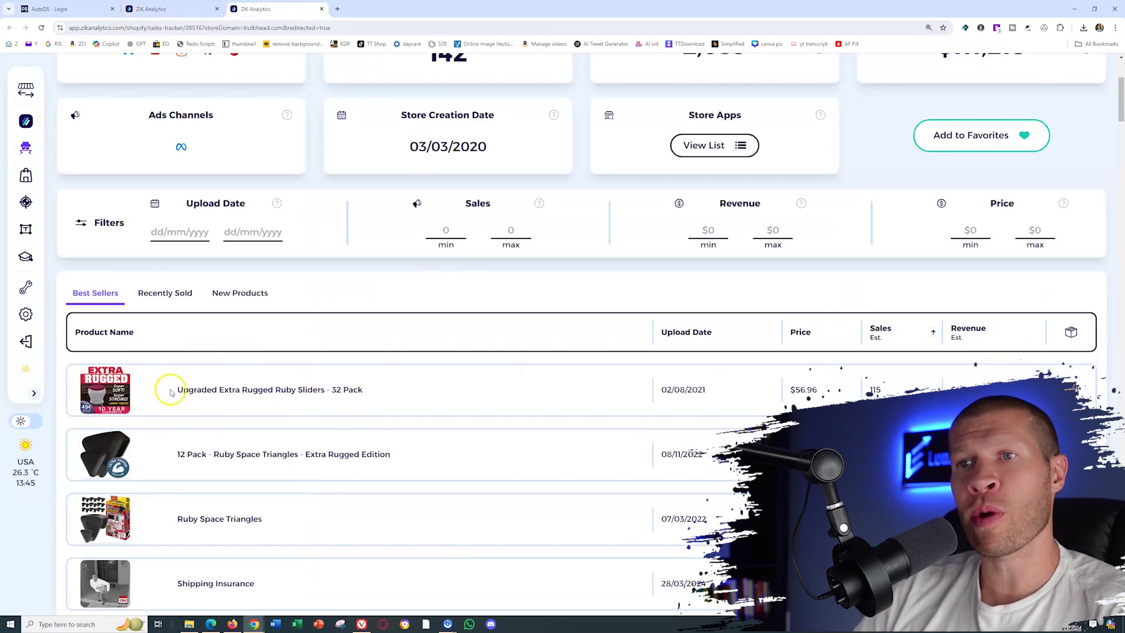
drag(170, 392, 387, 385)
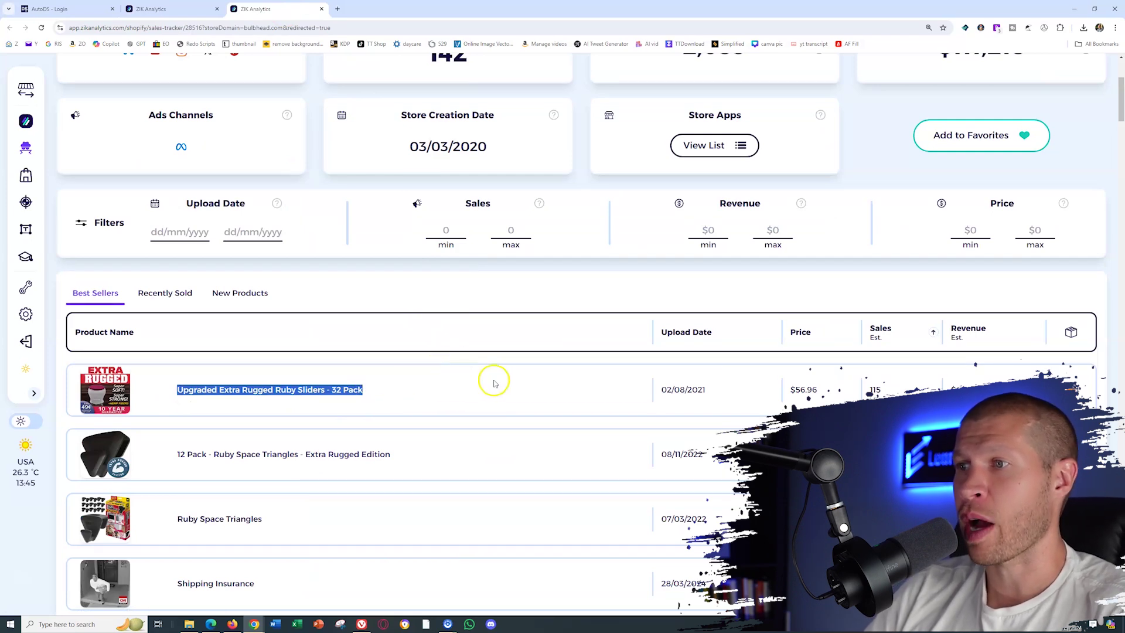
scroll(807, 400, down, 2)
scroll(793, 375, up, 2)
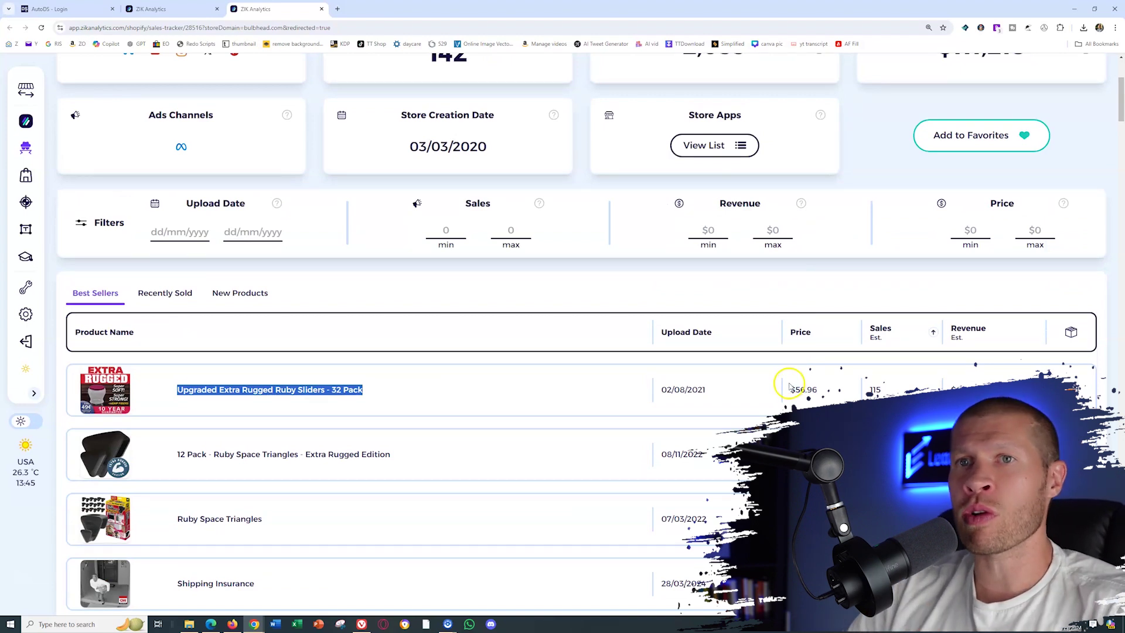
scroll(789, 387, up, 3)
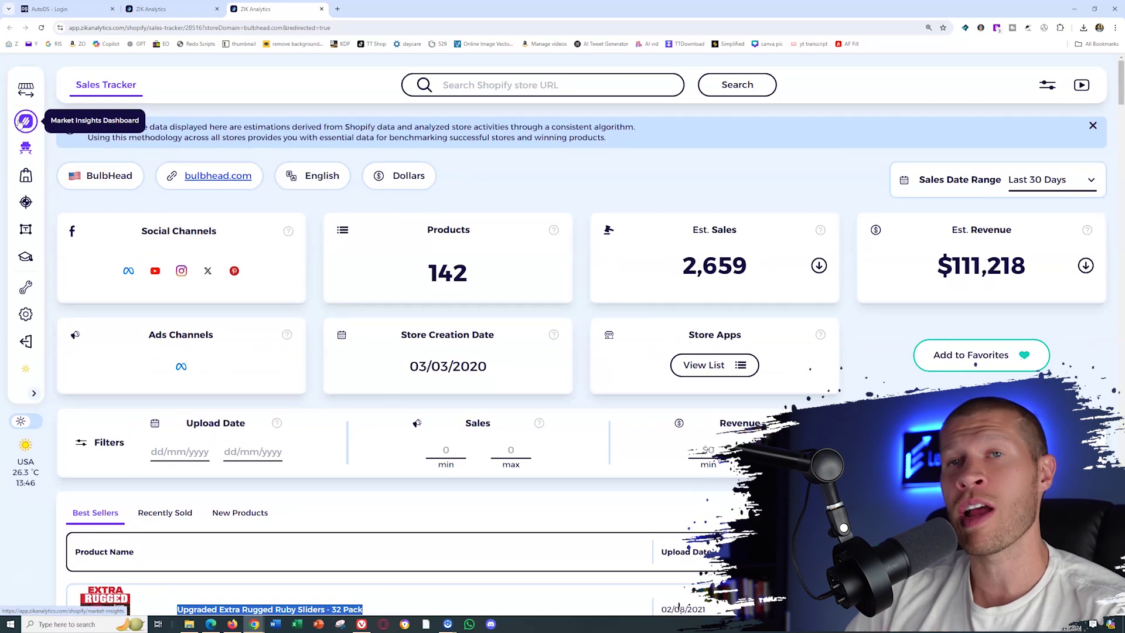
Return to the Market Insights dashboard, where Miracle Teeth Whitener leads trending products with 249 sales.
click(20, 121)
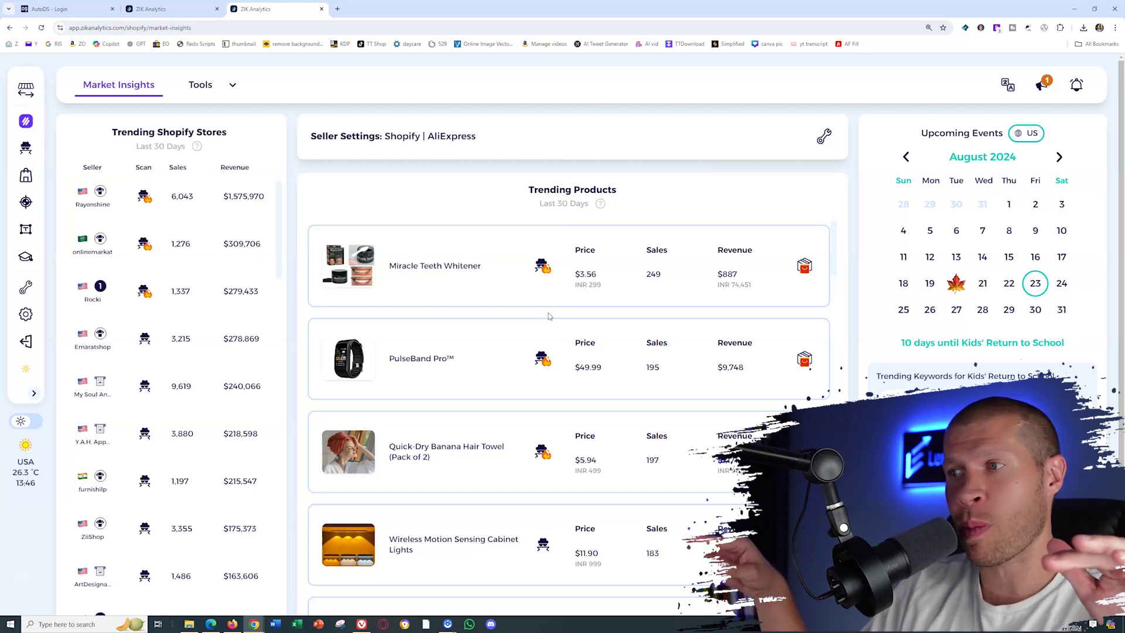
click(525, 292)
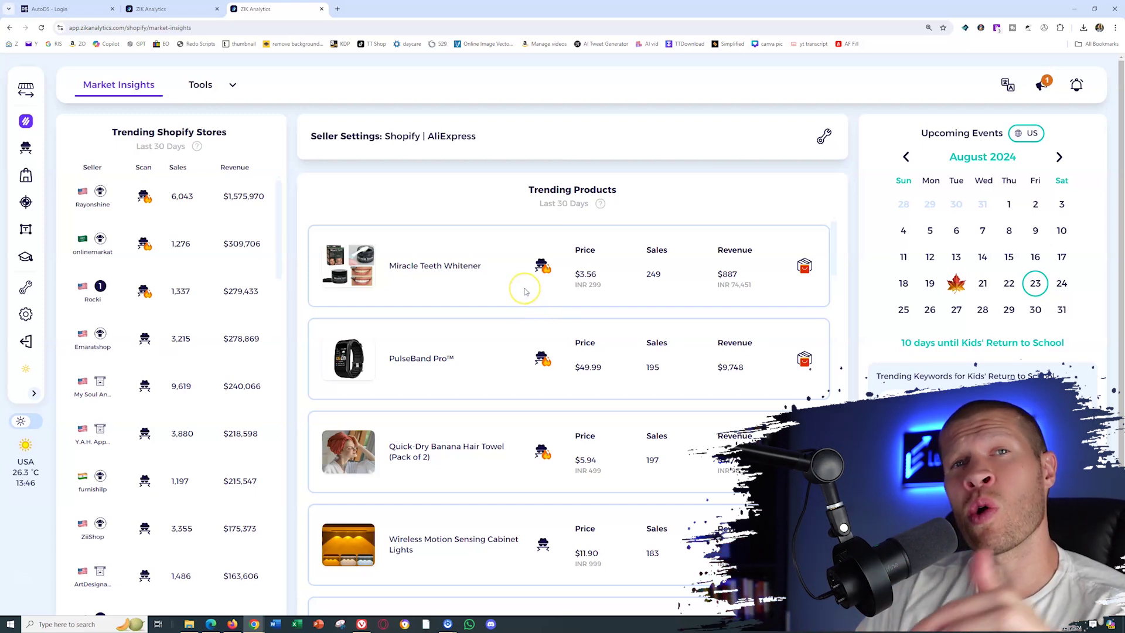
click(523, 287)
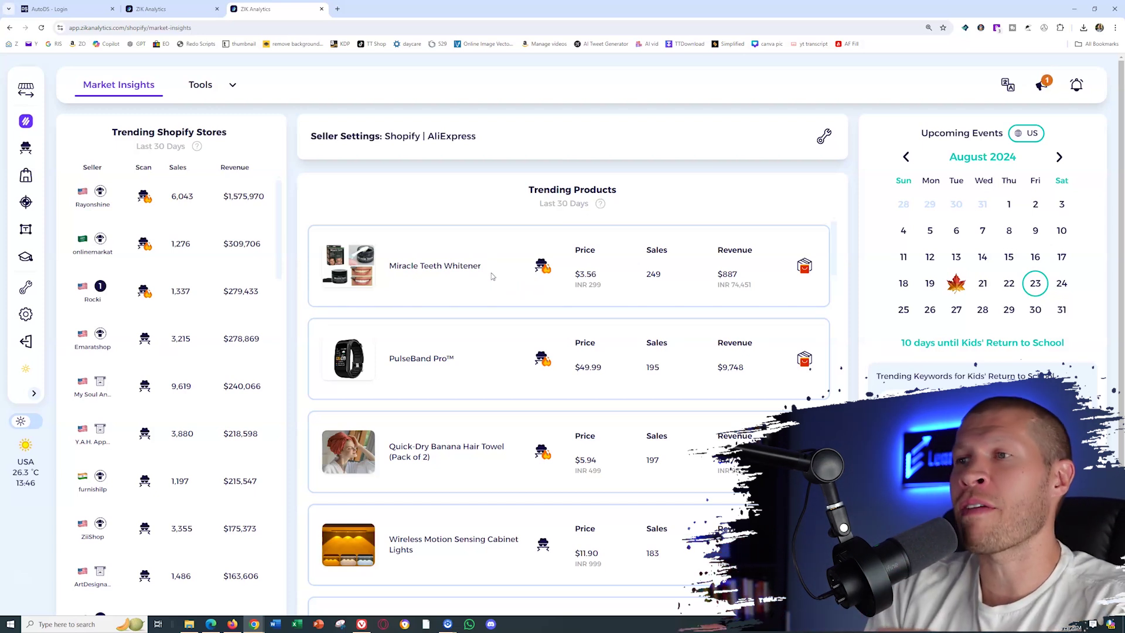